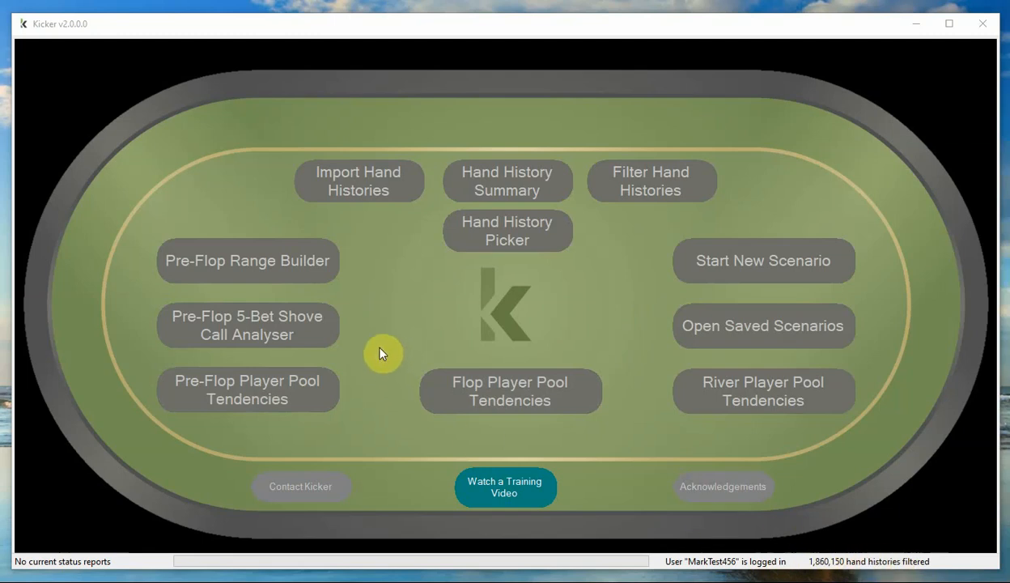
Step: Open the pre-flop player pool tendencies and load the Lojack data for 6 seated players into the upper chart
click(277, 392)
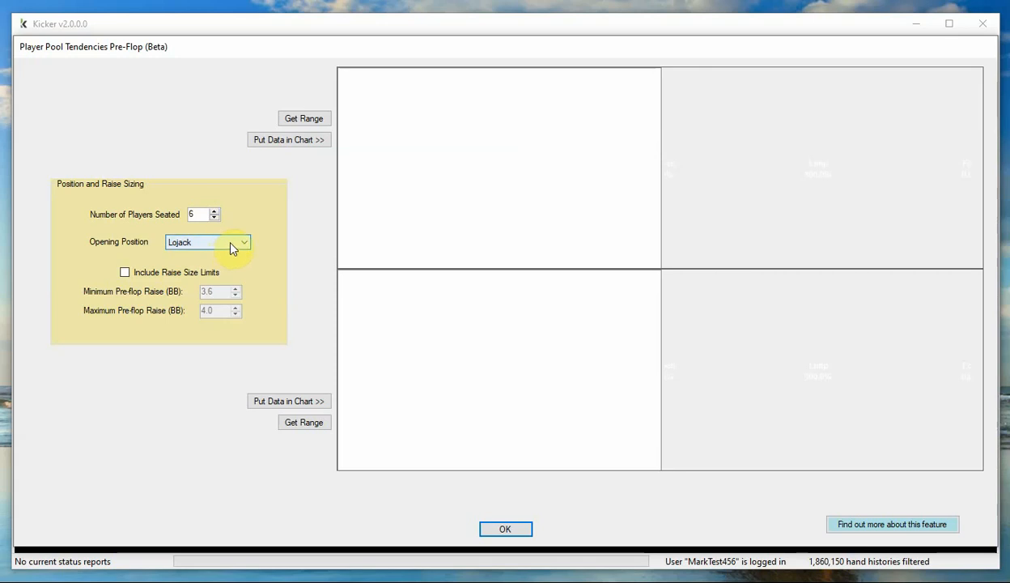
click(276, 143)
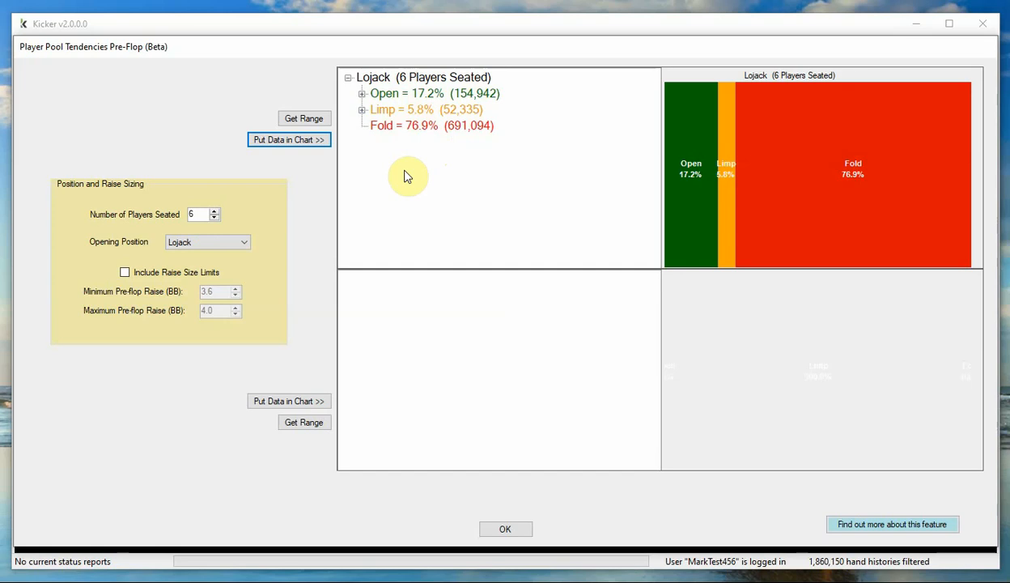
Step: Examine the overall response and the Hijack response to the Lojack open in the upper chart, collapsing each one
click(363, 96)
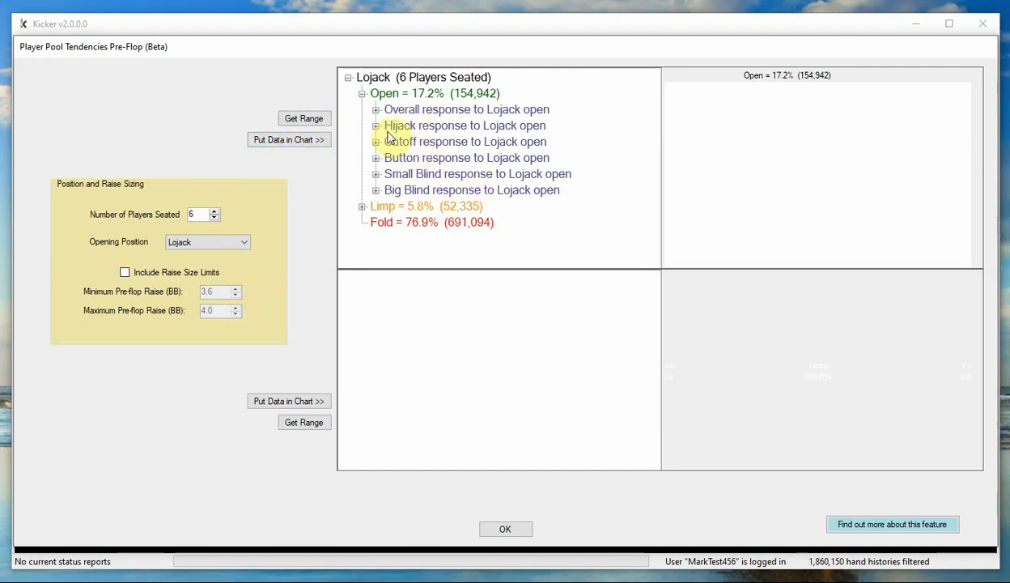
click(376, 110)
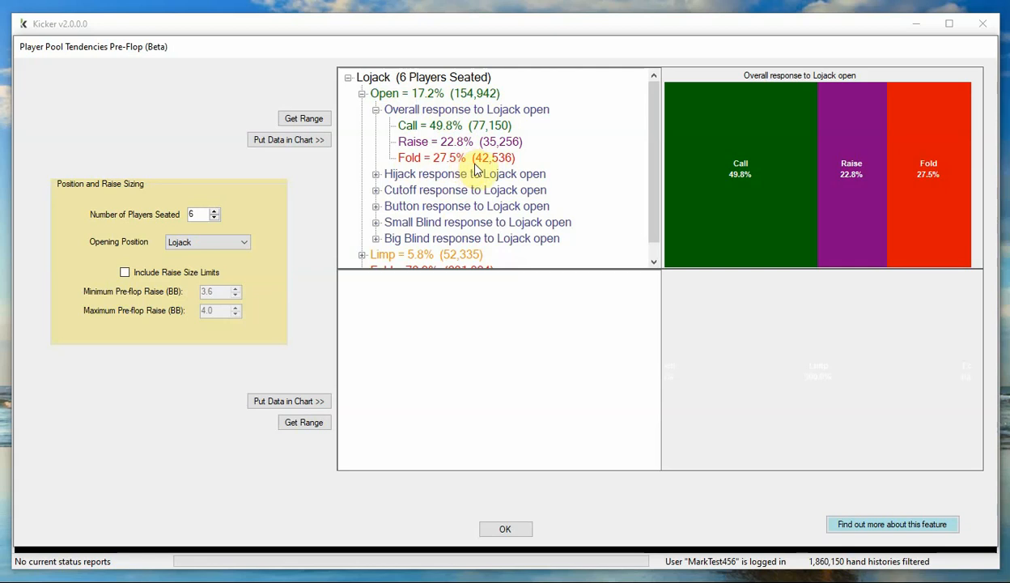
click(376, 176)
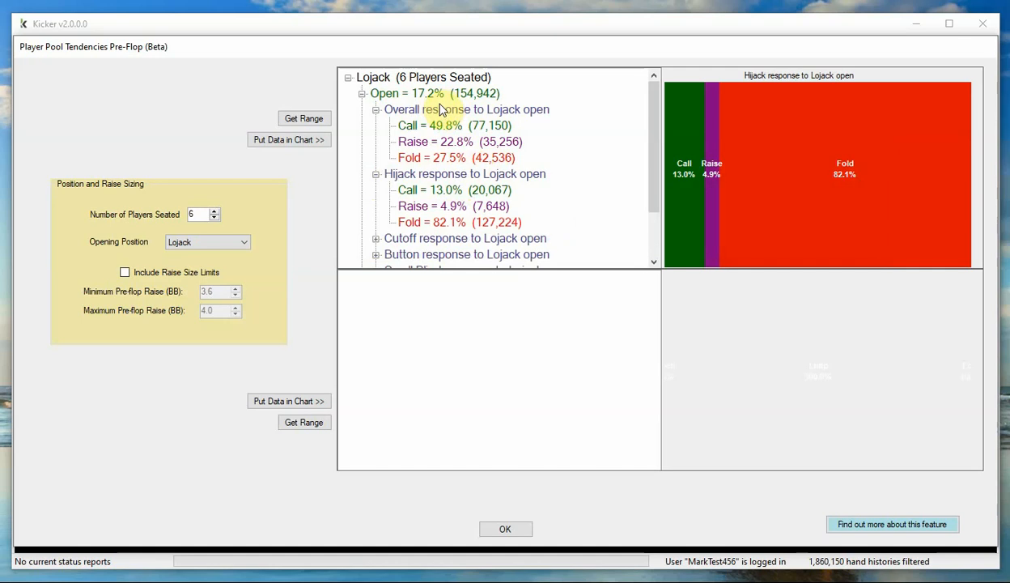
click(375, 109)
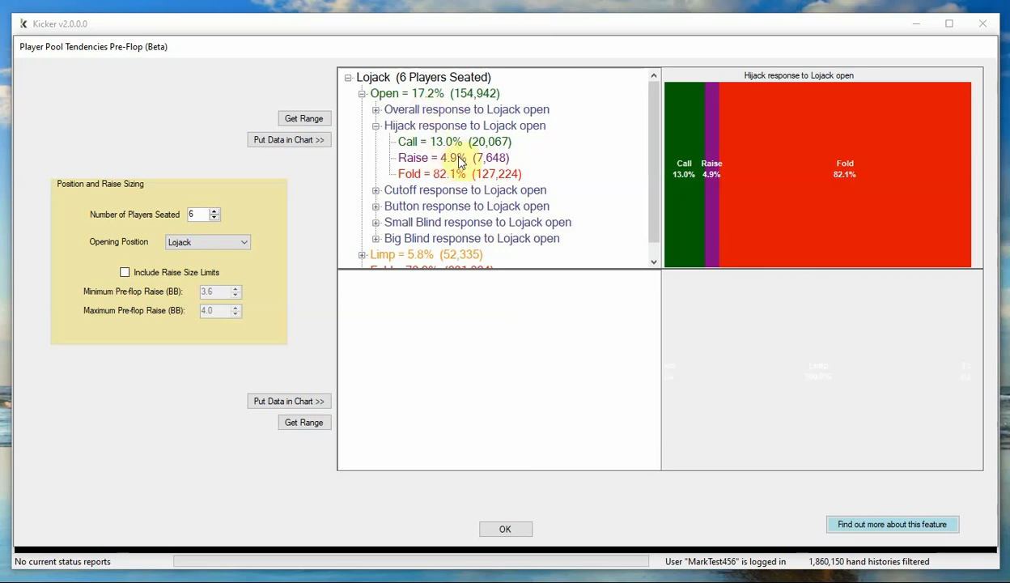
click(375, 127)
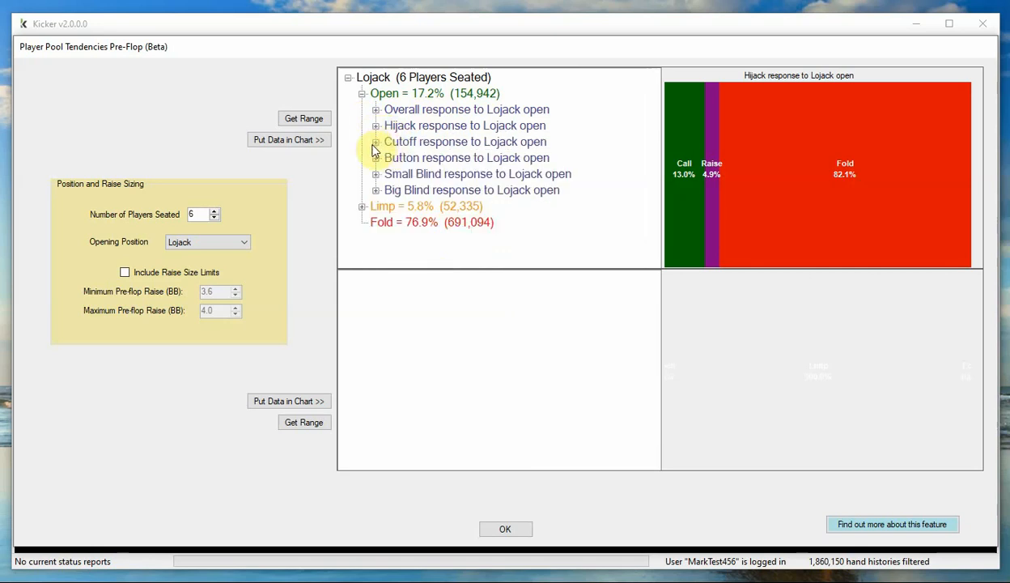
Step: Examine the Button response to the Lojack open in the upper chart and collapse the Open branch
click(377, 158)
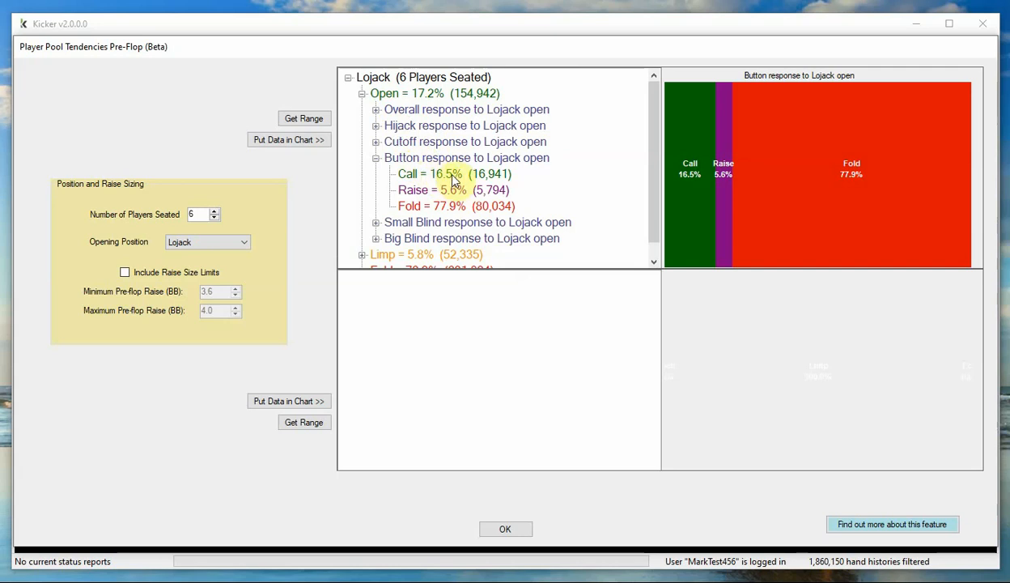
click(376, 158)
click(362, 93)
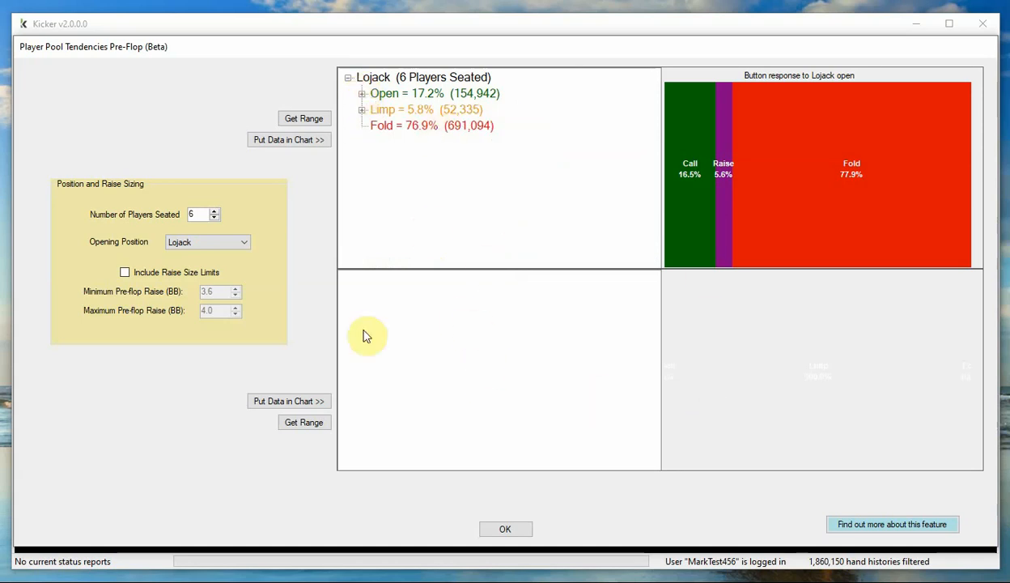
Step: Load the 6-player Lojack data into the lower chart and display the Small Blind response to the open
click(301, 400)
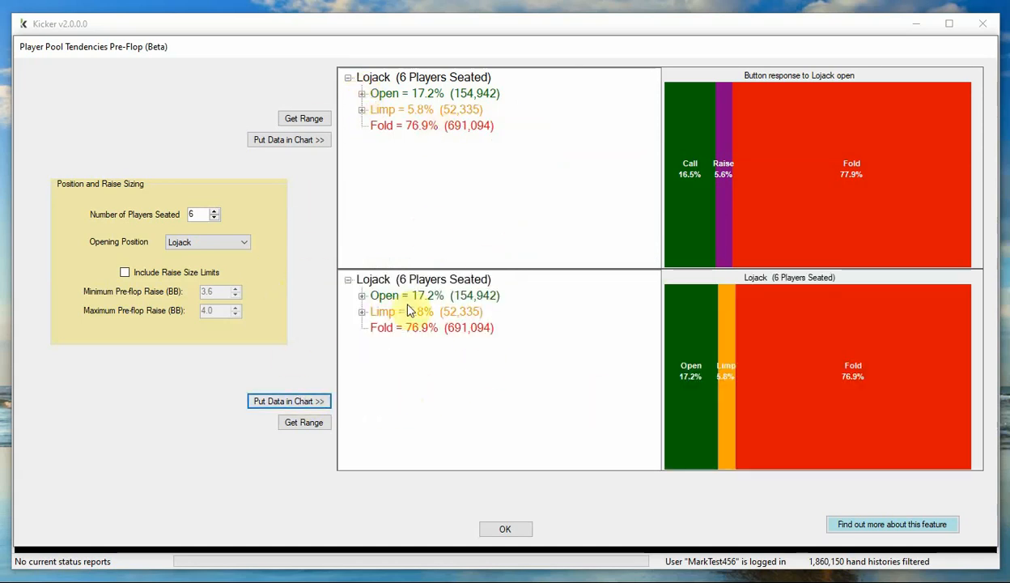
click(361, 296)
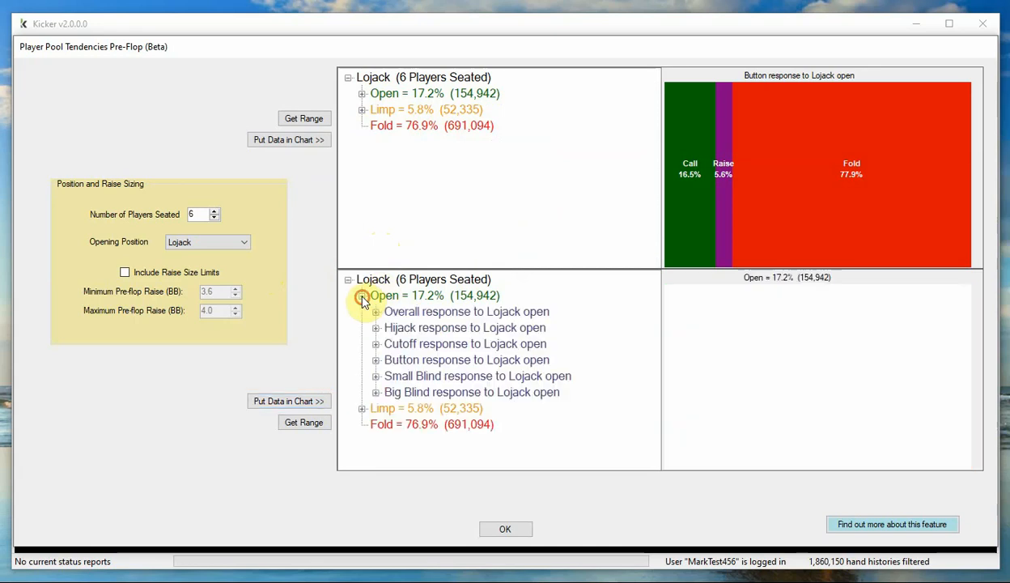
click(376, 375)
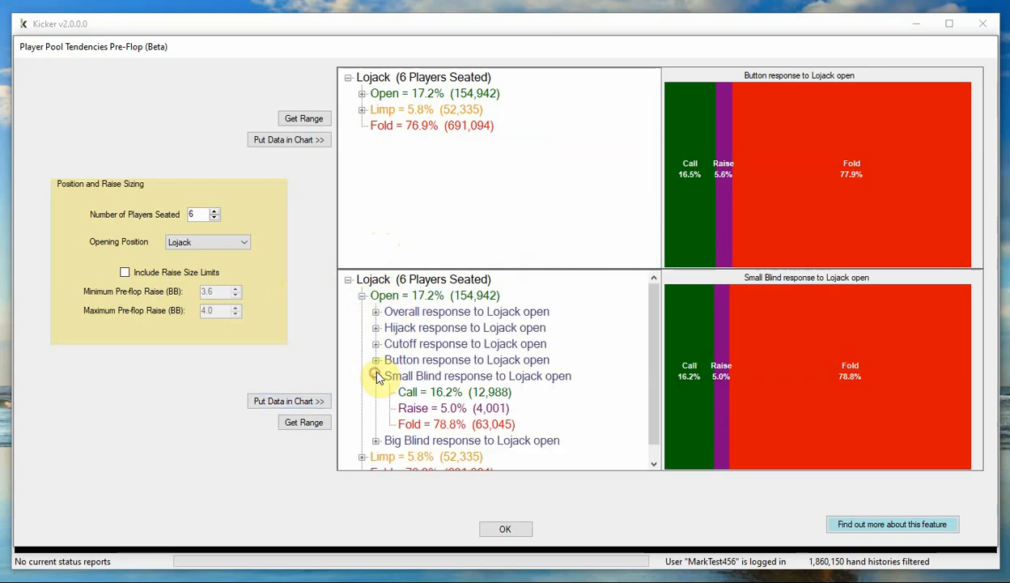
Step: Display the Big Blind response to the Lojack open in the upper chart for comparison and collapse both blind responses
click(362, 94)
click(375, 191)
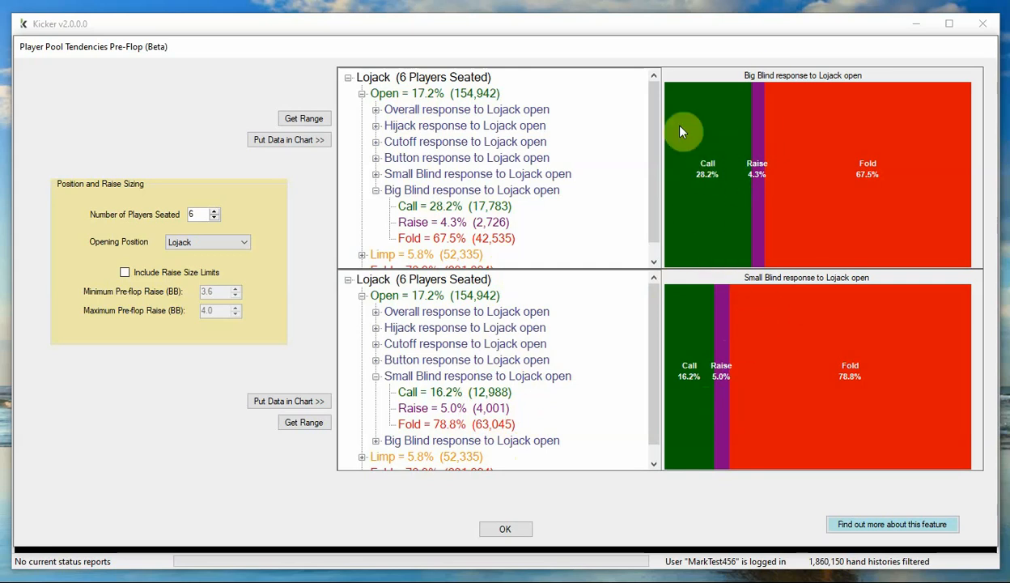
click(376, 190)
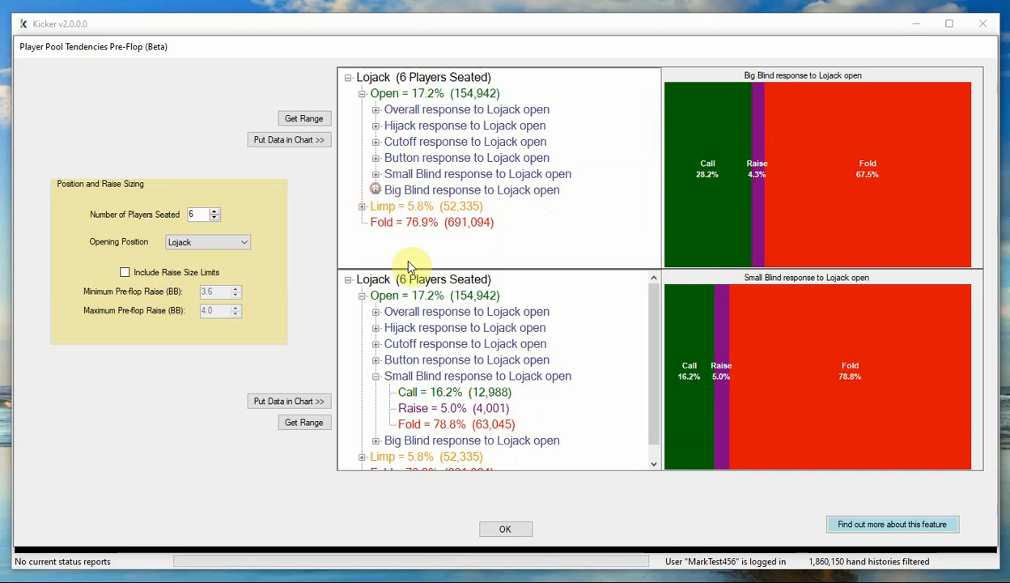
click(376, 377)
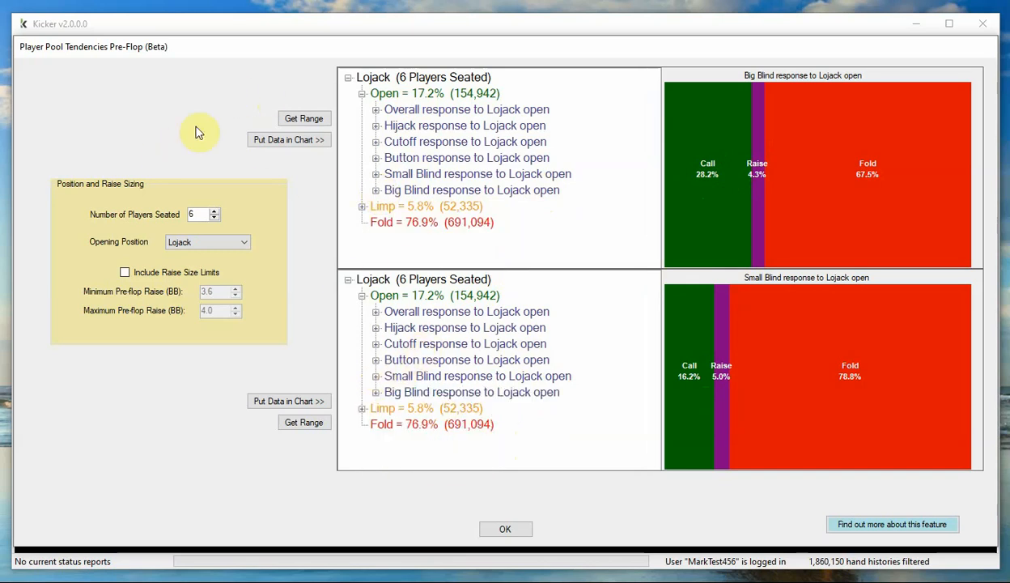
click(246, 242)
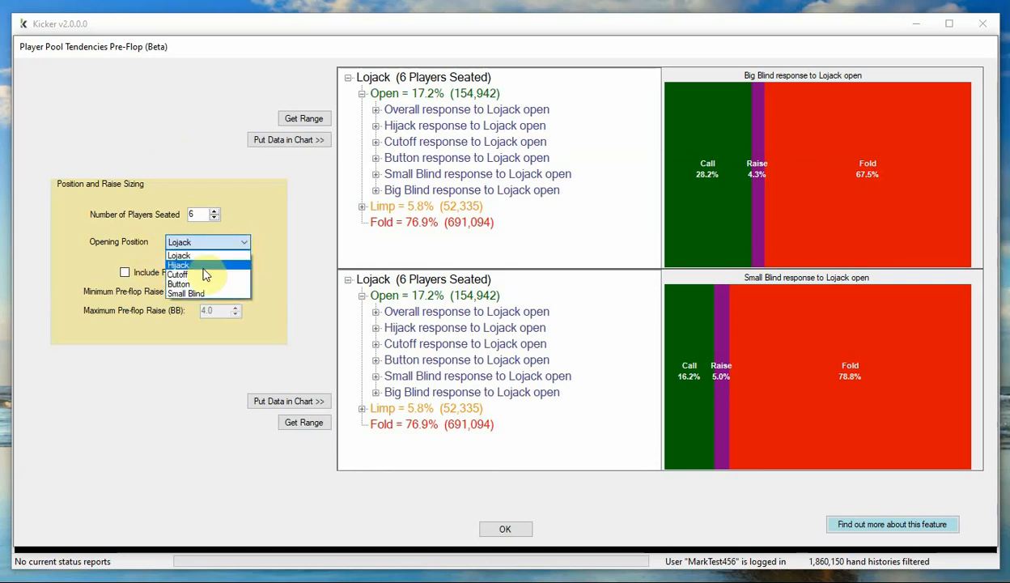
click(245, 243)
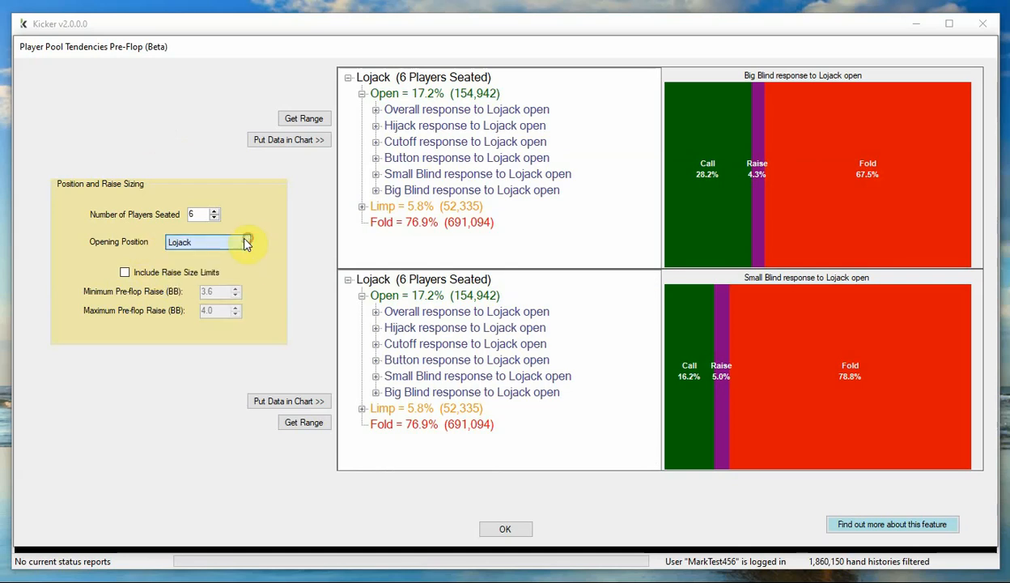
Step: Include raise size limits of 2.0 to 2.5 BB for the Lojack open and load the data into the upper chart
click(124, 272)
double_click(218, 293)
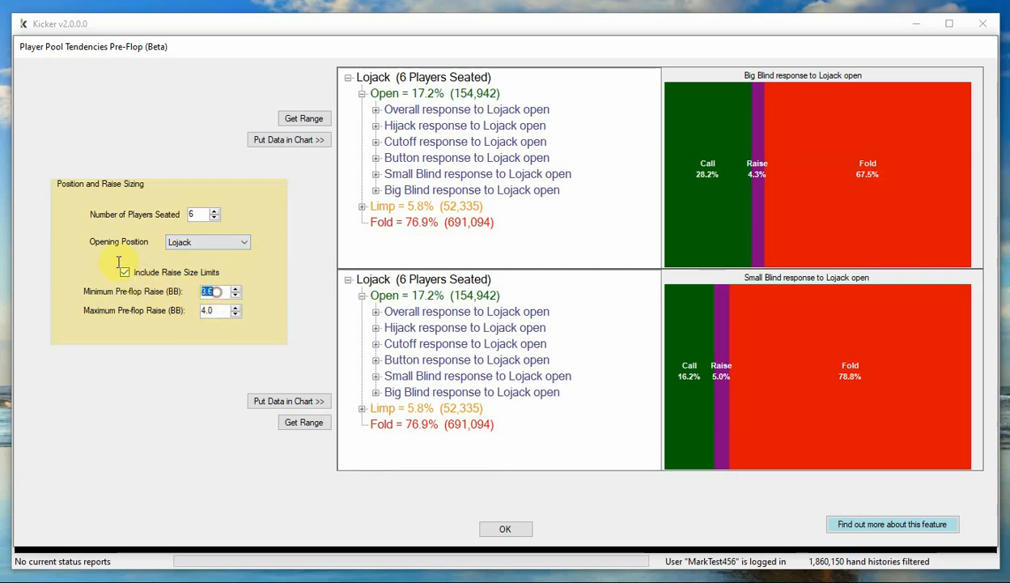
text(2)
double_click(214, 311)
text(2)
click(289, 141)
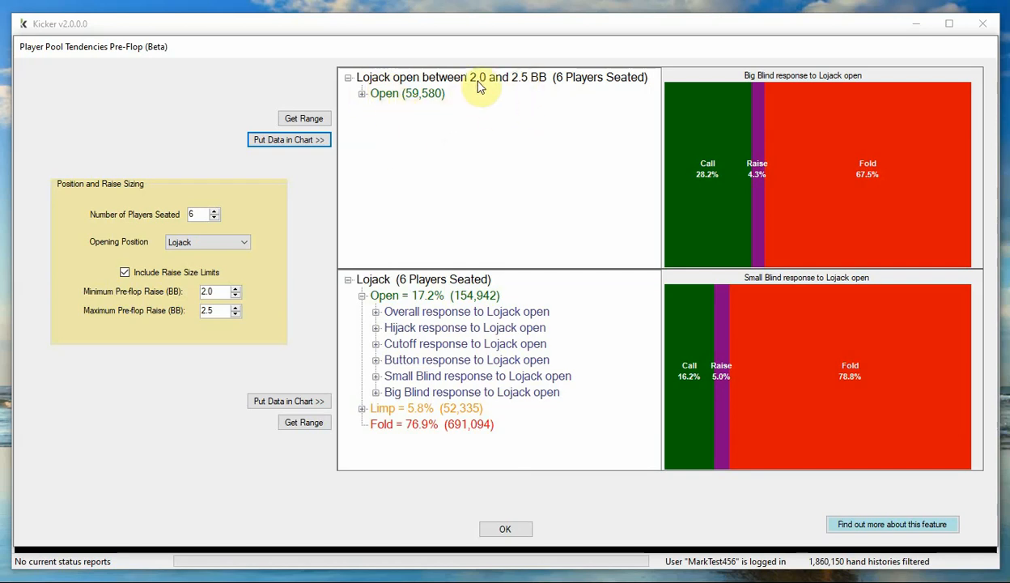
Step: Compare the overall response to the Lojack open at 2.0 to 2.5 BB with the response without size limits
click(363, 95)
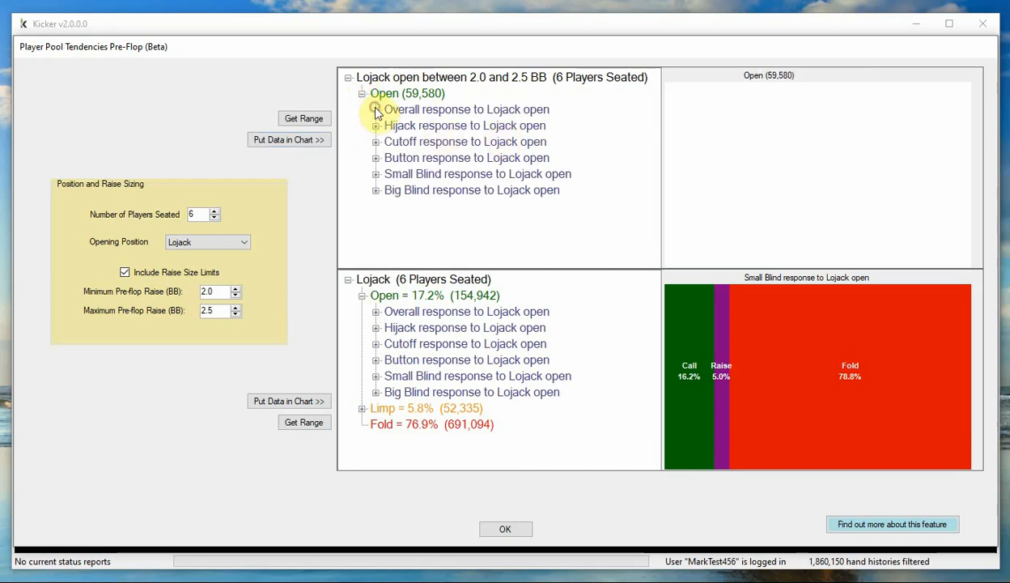
click(376, 109)
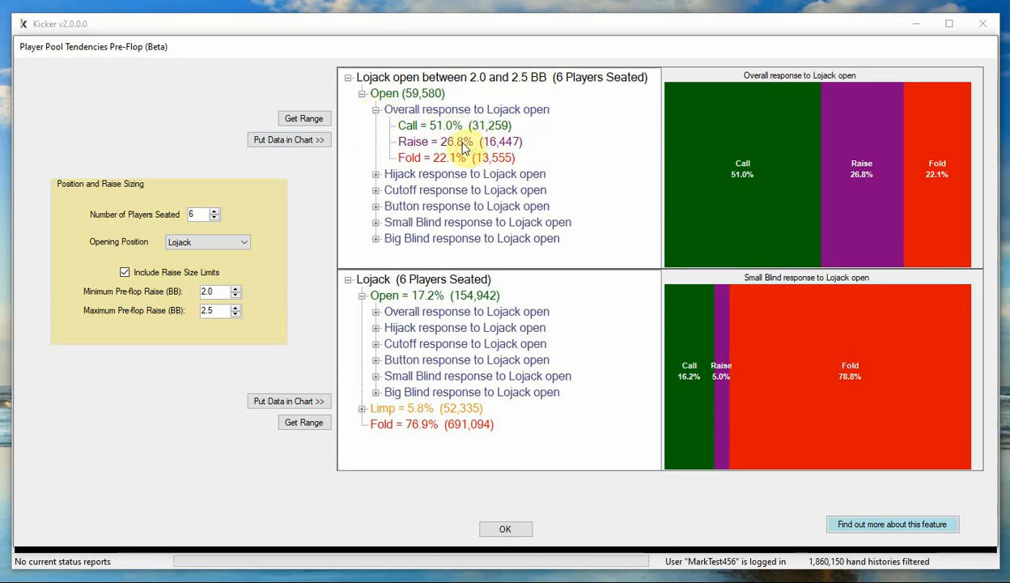
click(375, 314)
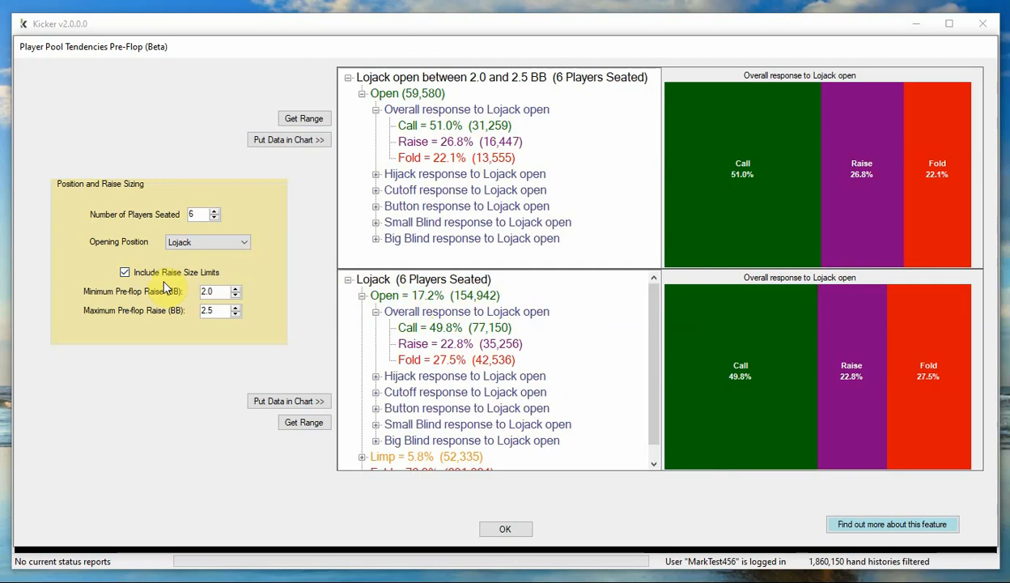
Step: Set the pre-flop raise limits to 3.5 minimum and 4.0 BB maximum and load the data into the lower chart
drag(217, 290, 169, 275)
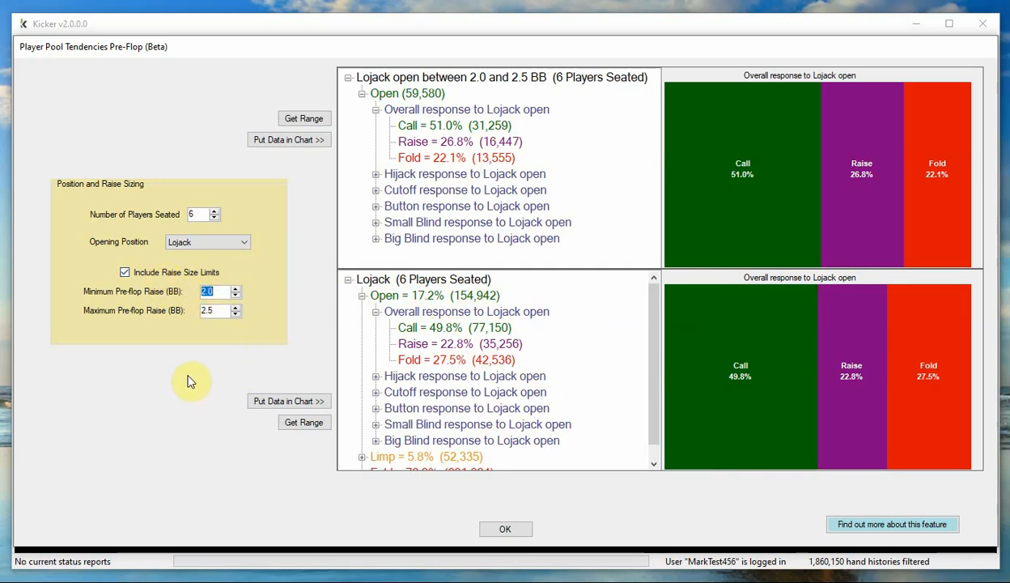
text(3.5)
double_click(213, 310)
text(4)
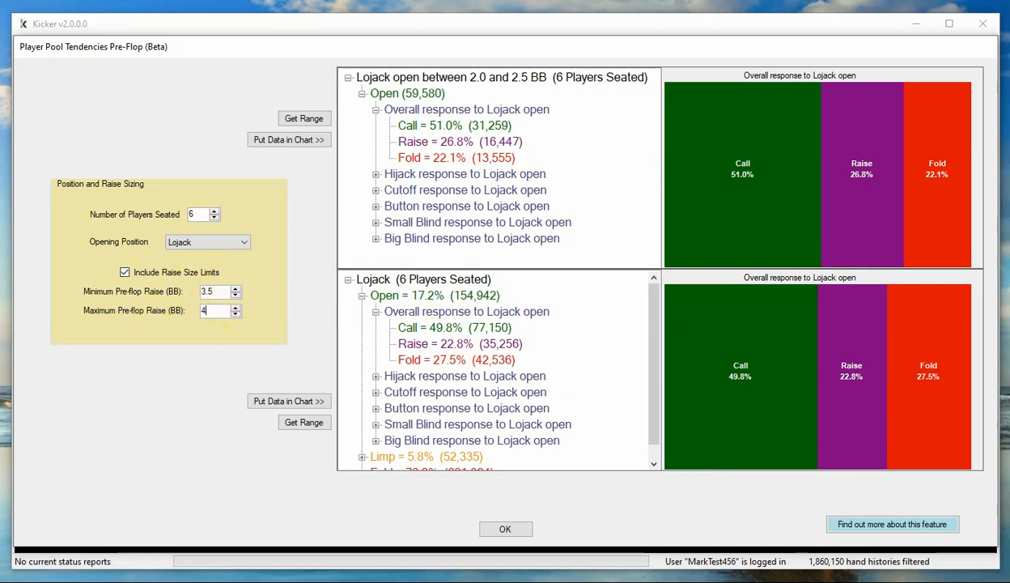
text(.0)
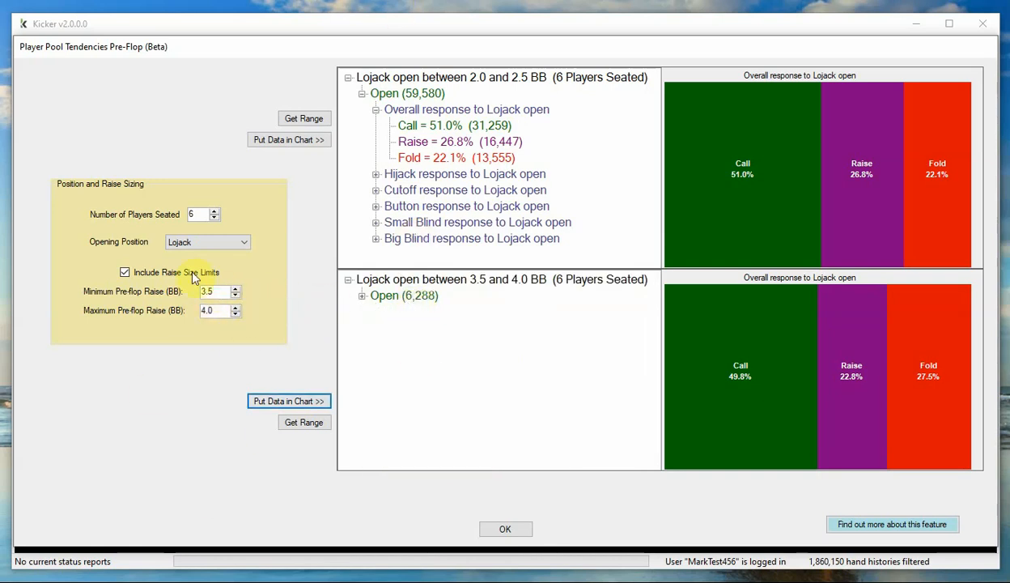
Step: Compare the overall and Hijack responses to Lojack opens between the 3.5–4.0 BB and 2.0–2.5 BB raise sizes
click(362, 296)
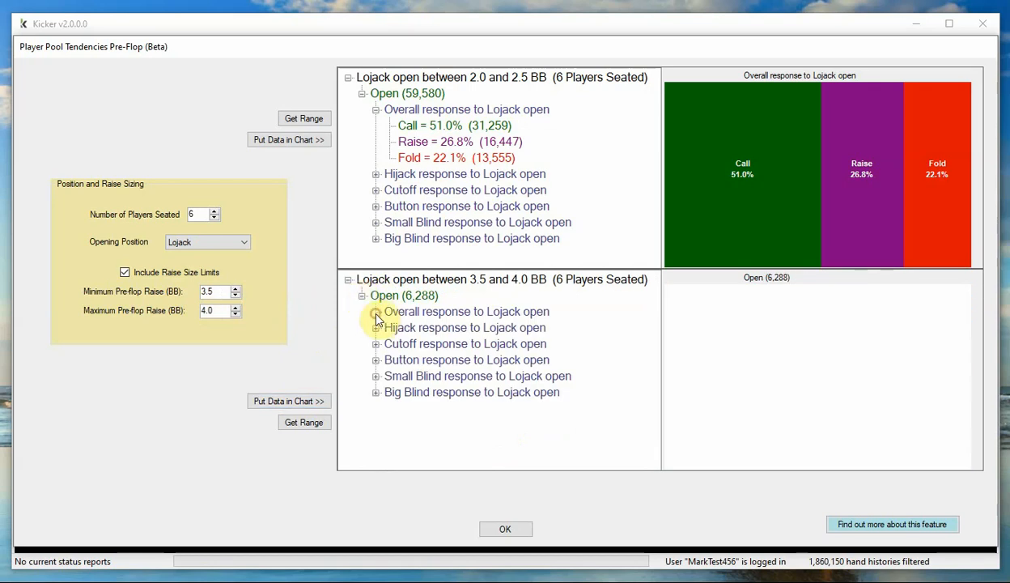
click(375, 312)
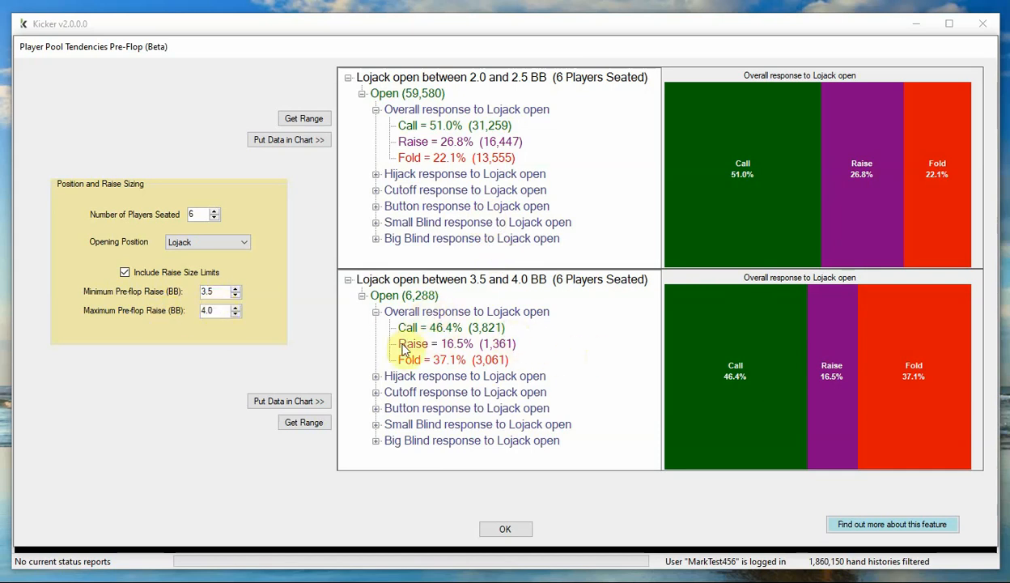
click(375, 375)
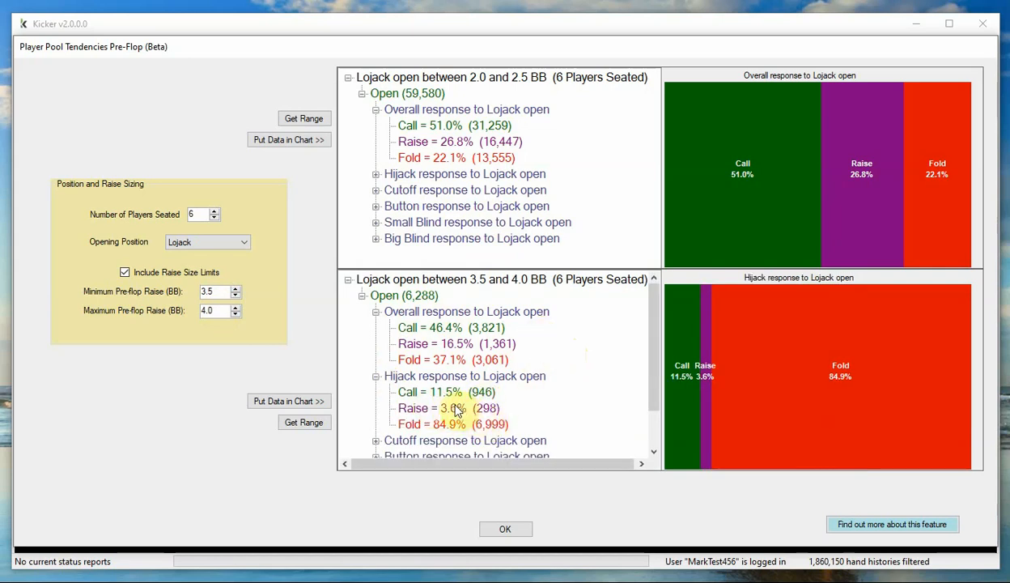
click(376, 174)
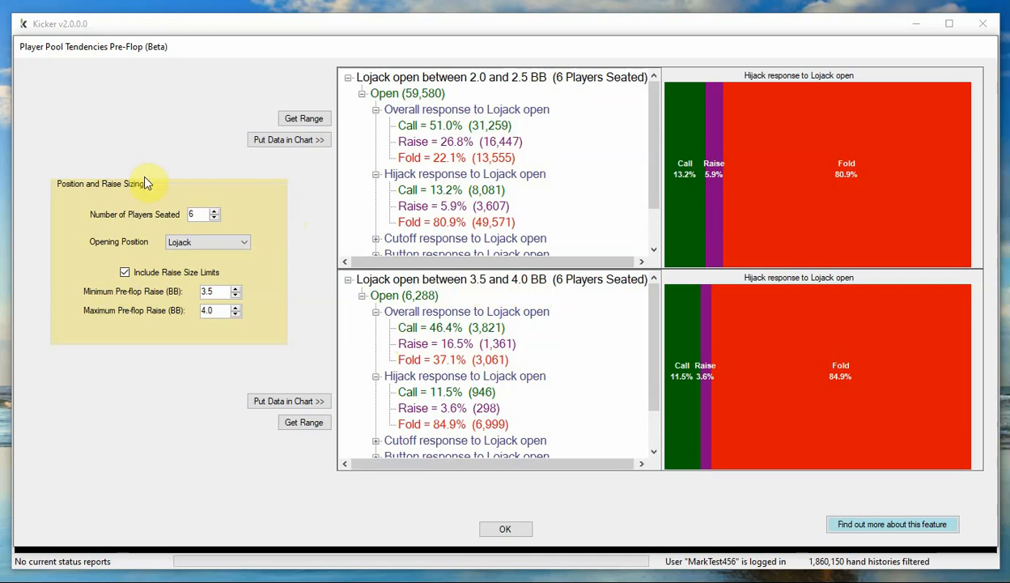
Step: Turn off the raise size limits and reload the Lojack data into both charts
click(150, 273)
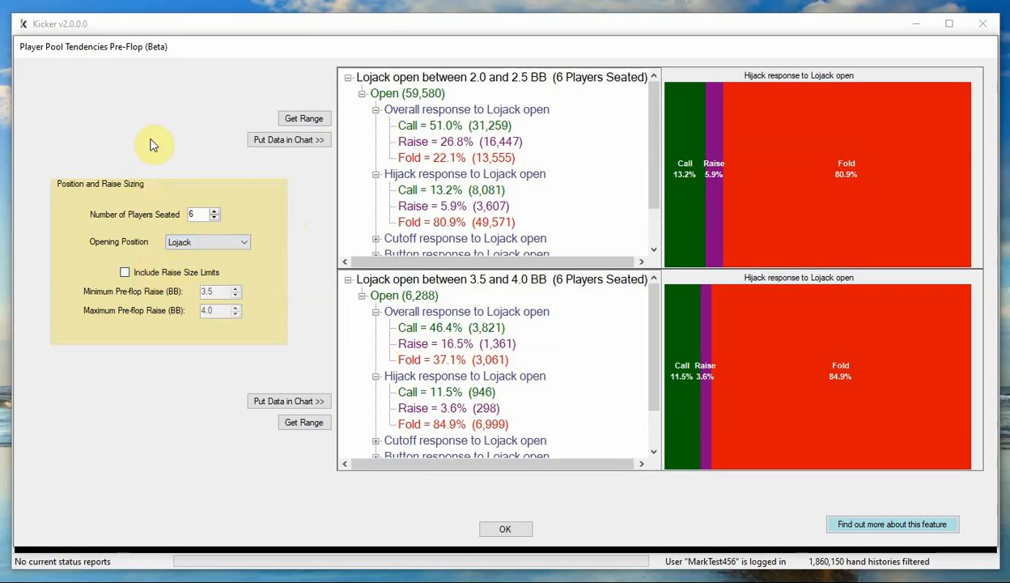
click(255, 140)
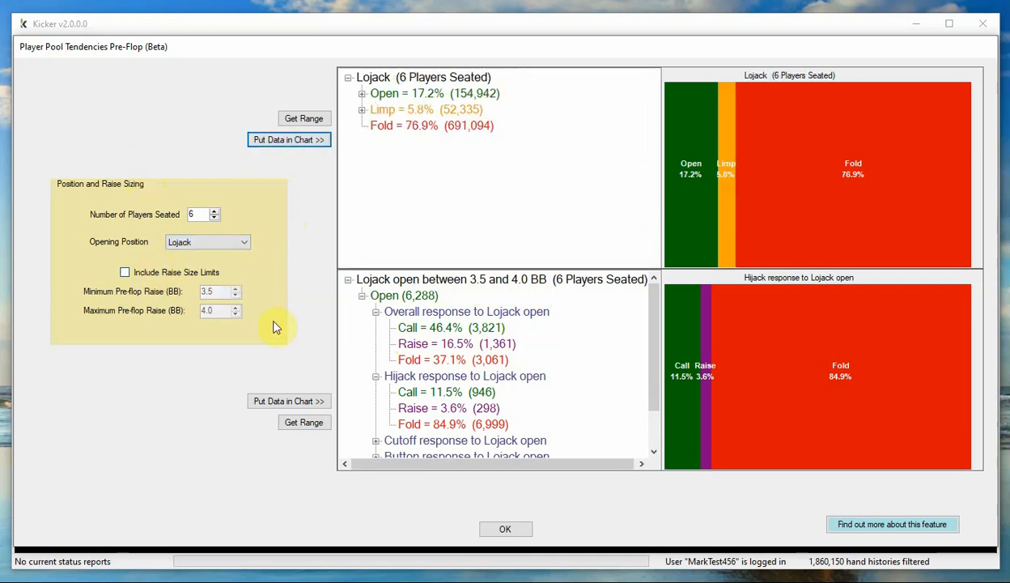
click(296, 400)
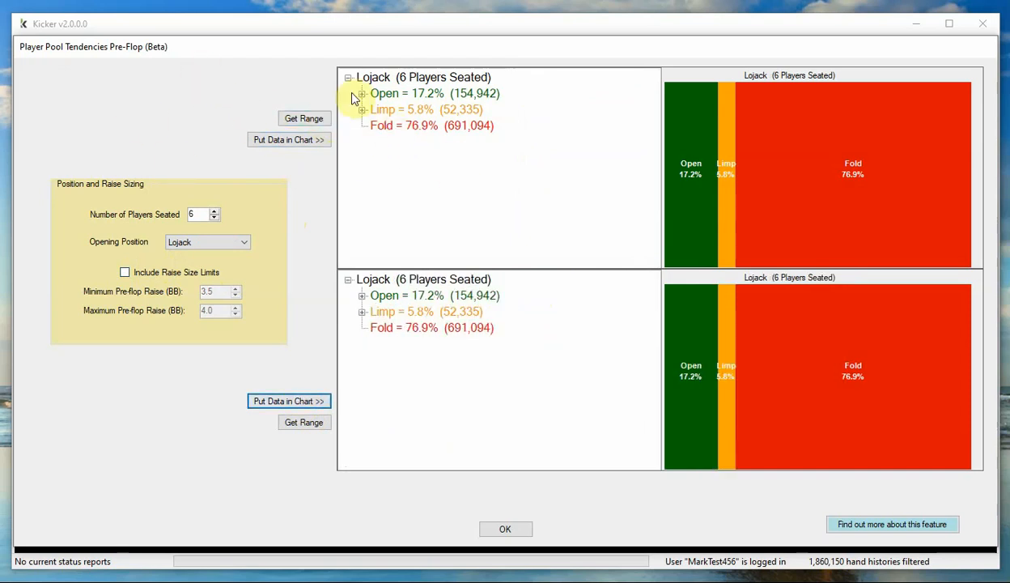
Step: Examine the Cutoff response to the Lojack limp in the upper chart and collapse it
click(362, 110)
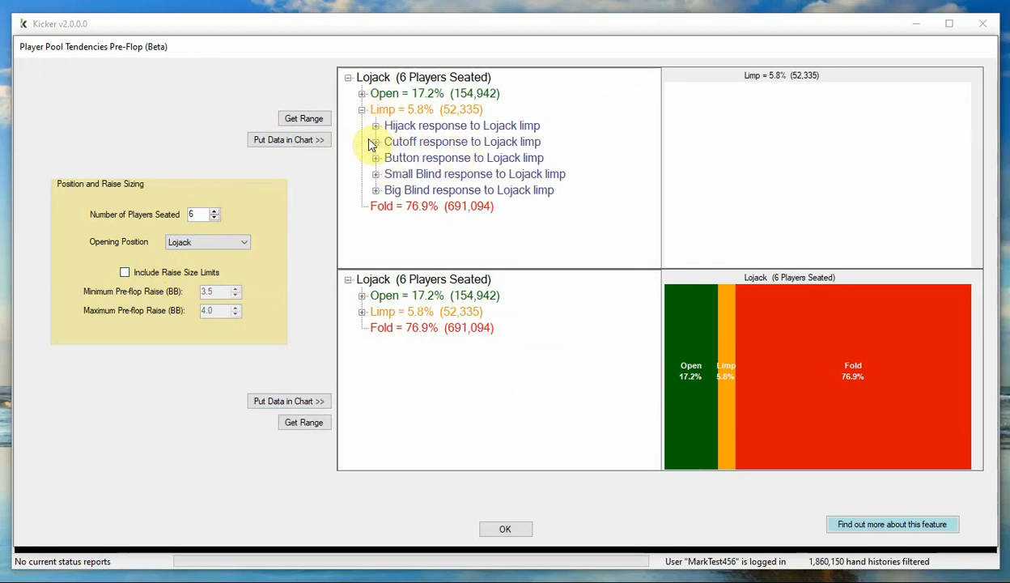
click(376, 142)
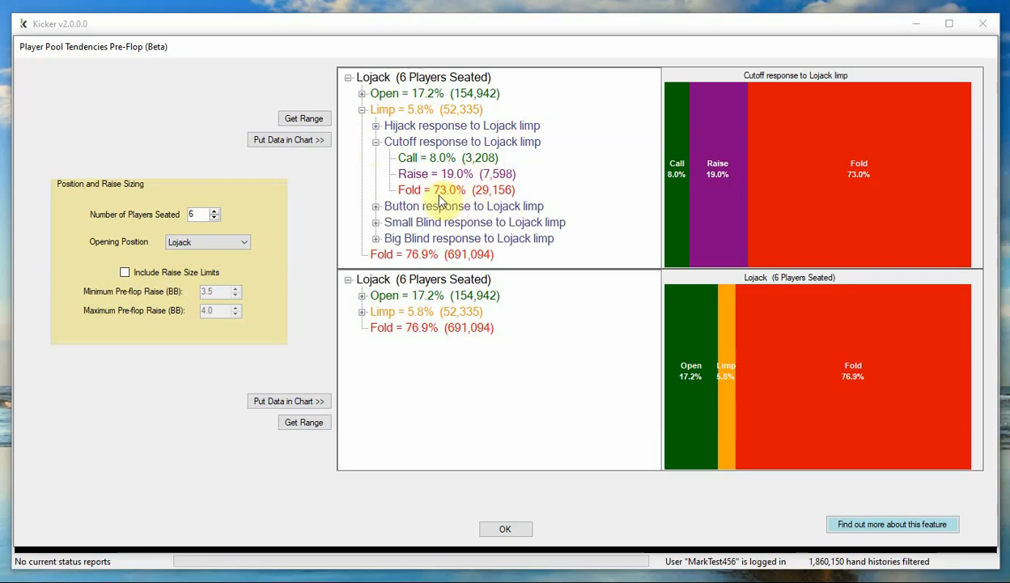
click(376, 142)
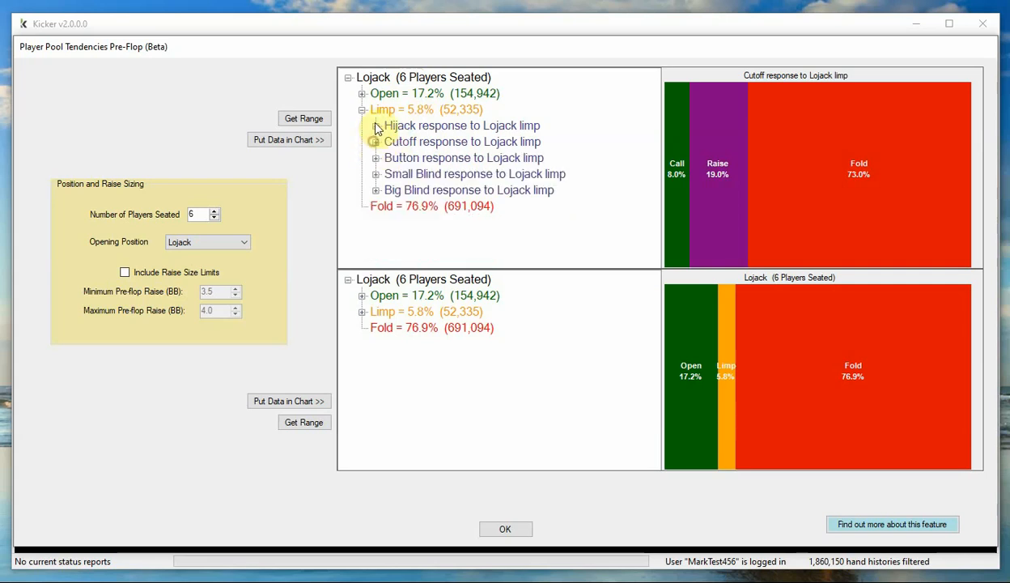
Step: Examine the range of hands the Lojack opens with in the upper chart, and close the range window
click(362, 109)
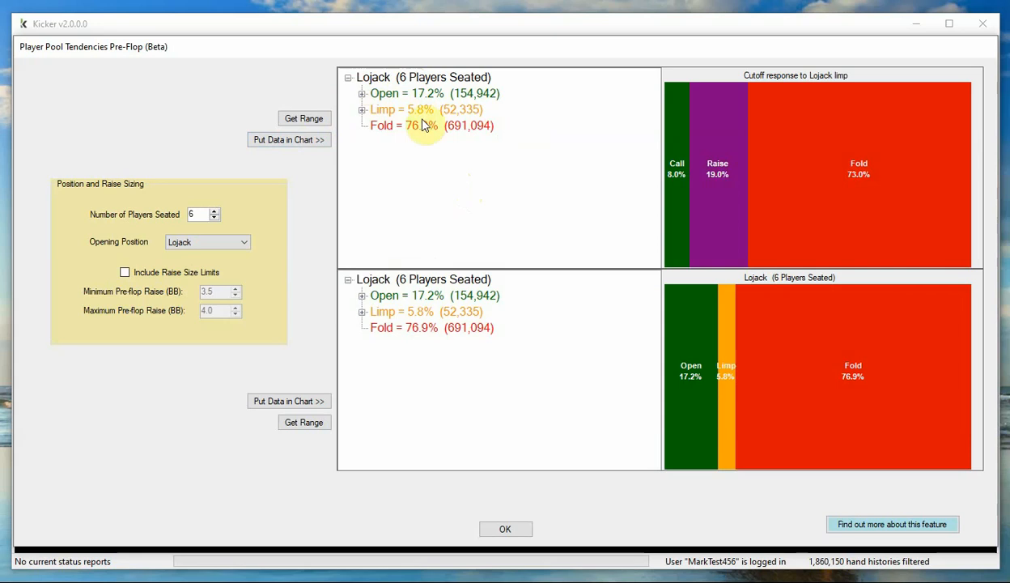
click(401, 77)
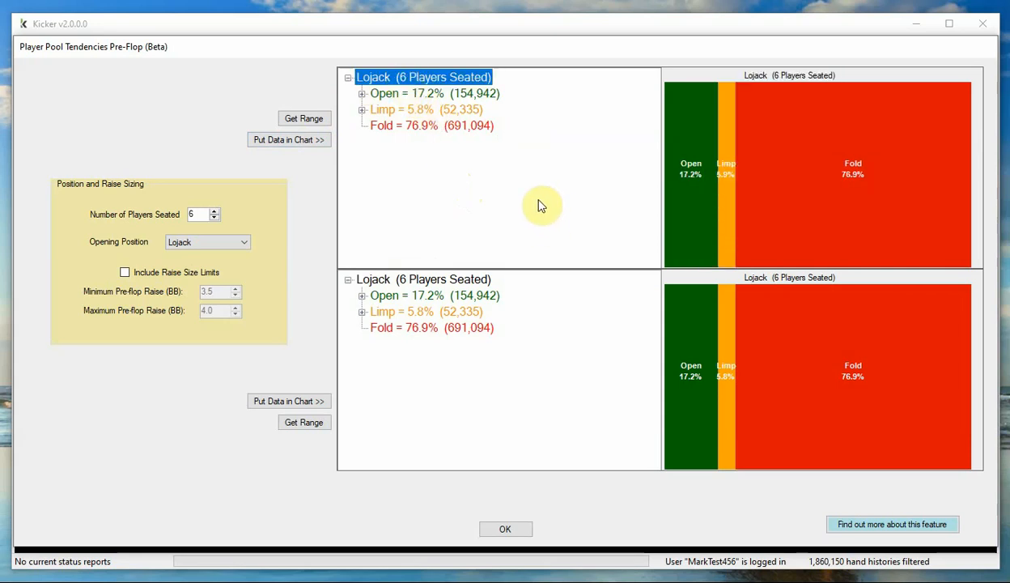
click(411, 96)
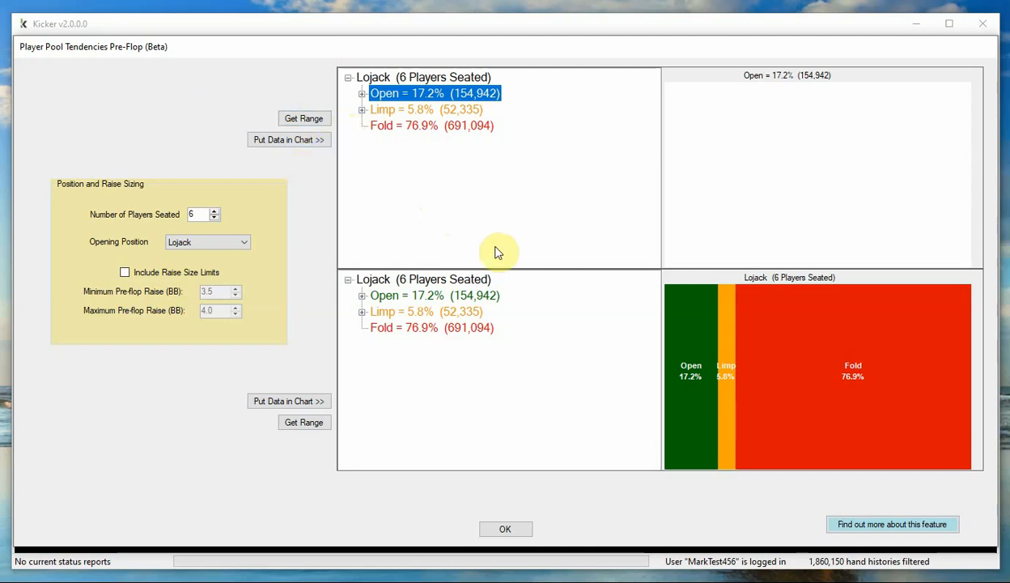
click(301, 120)
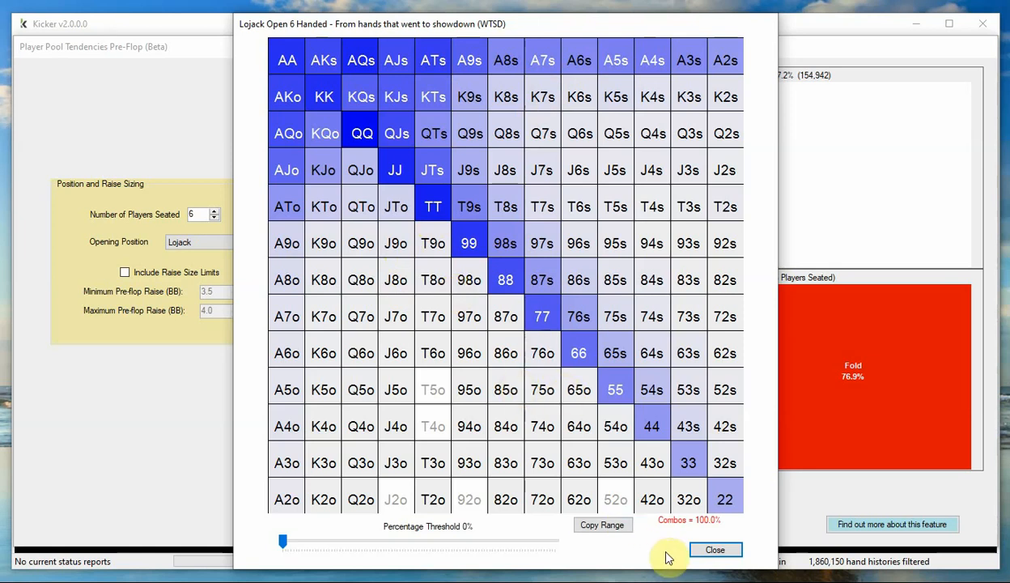
click(717, 549)
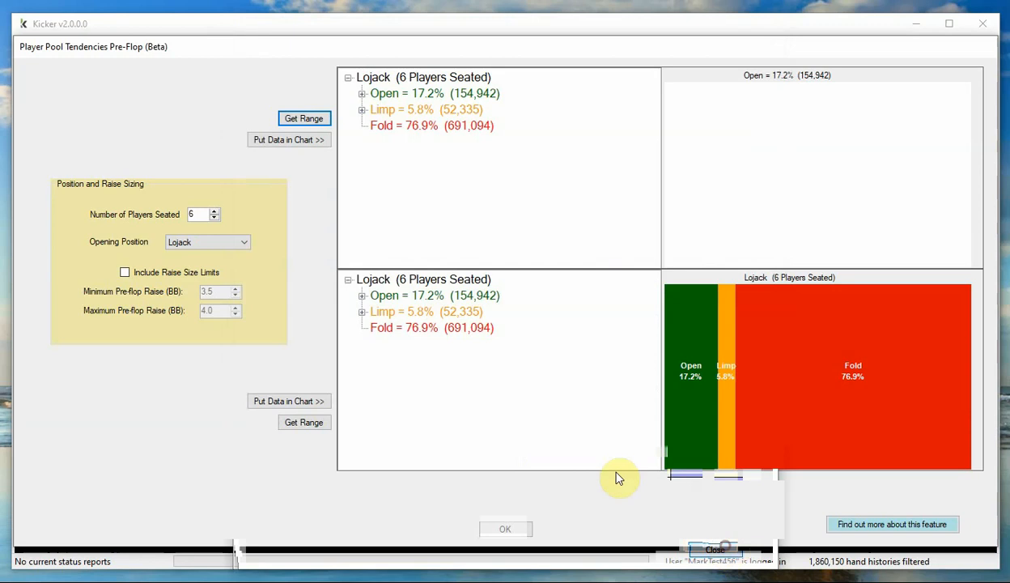
Step: Examine the Hijack's calling range against the Lojack open, and close the range window
click(362, 94)
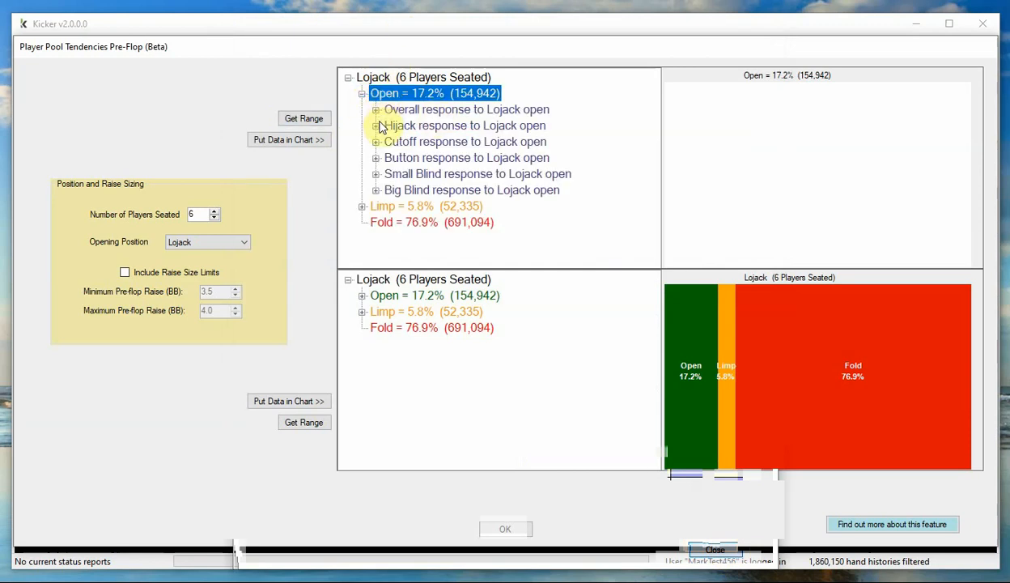
click(380, 126)
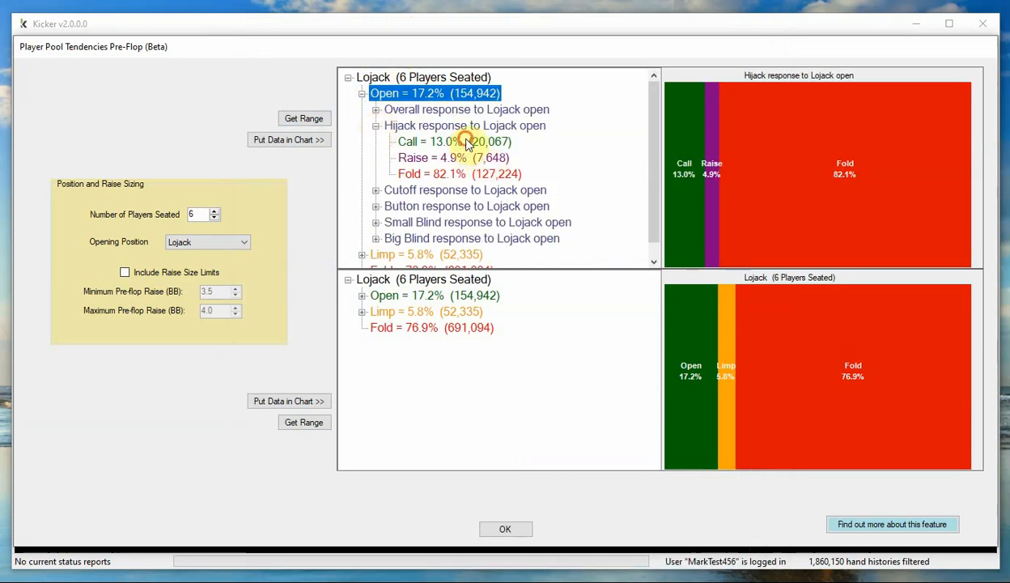
click(466, 142)
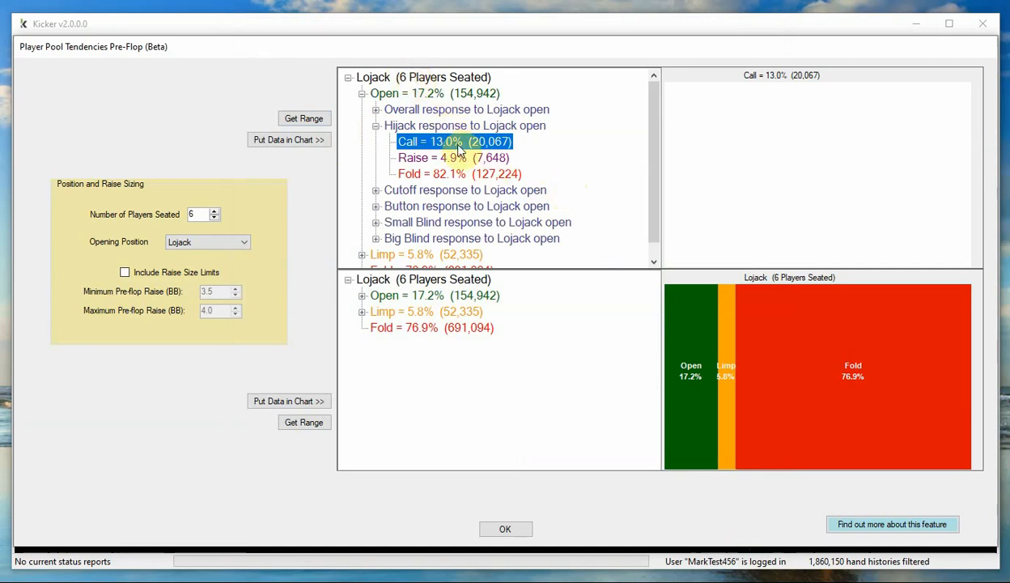
click(312, 118)
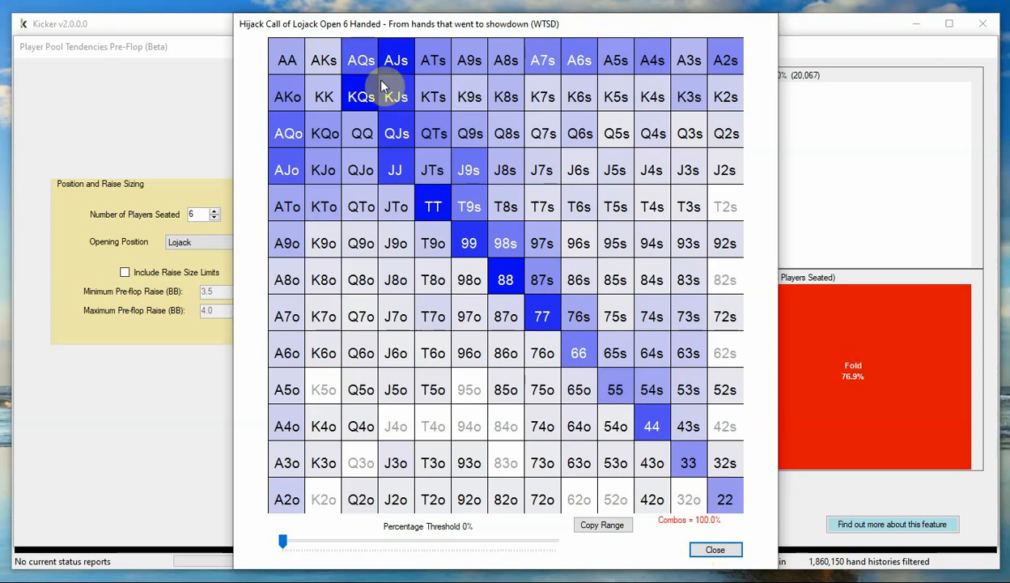
click(729, 551)
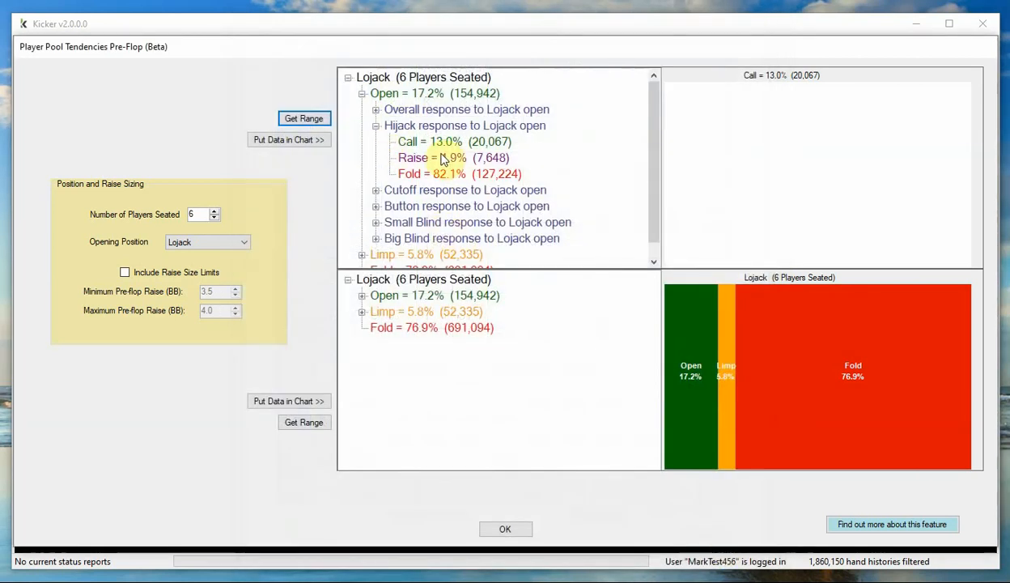
Step: Examine the Hijack's raising range against the Lojack open, and close the range window
click(441, 157)
click(320, 121)
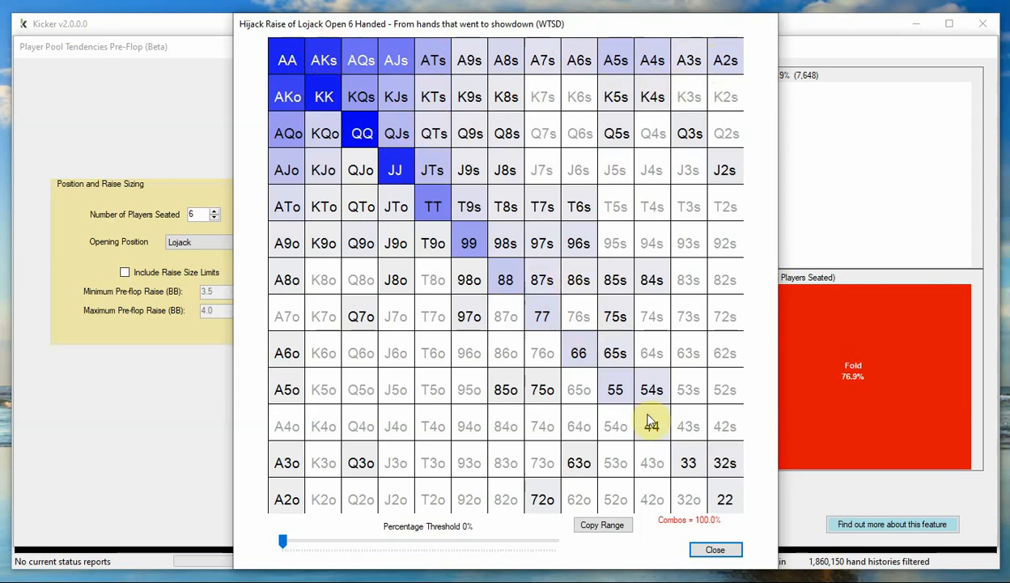
click(709, 550)
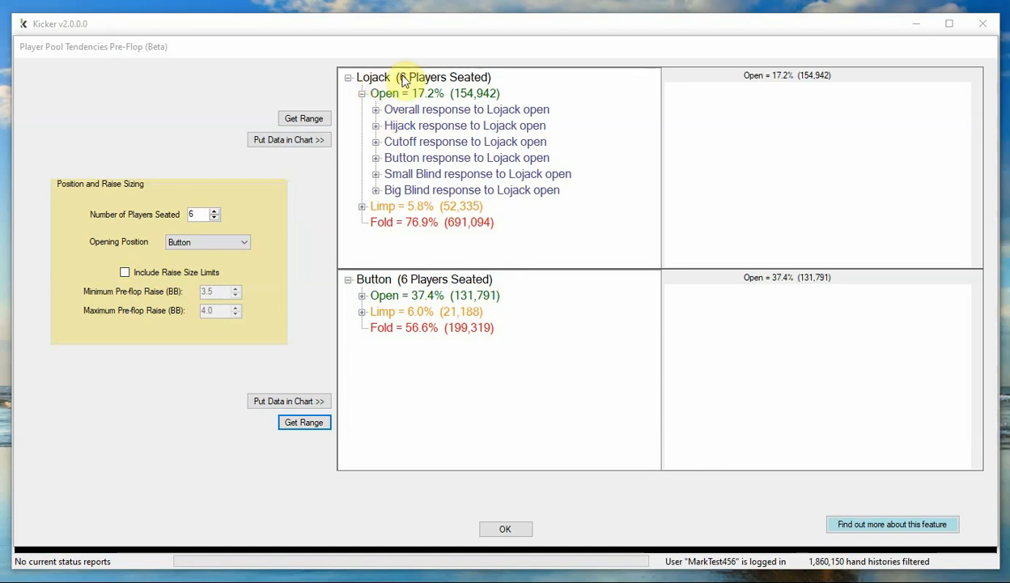
Step: Display the Lojack open range and place its window aside so a second range fits next to it
click(363, 95)
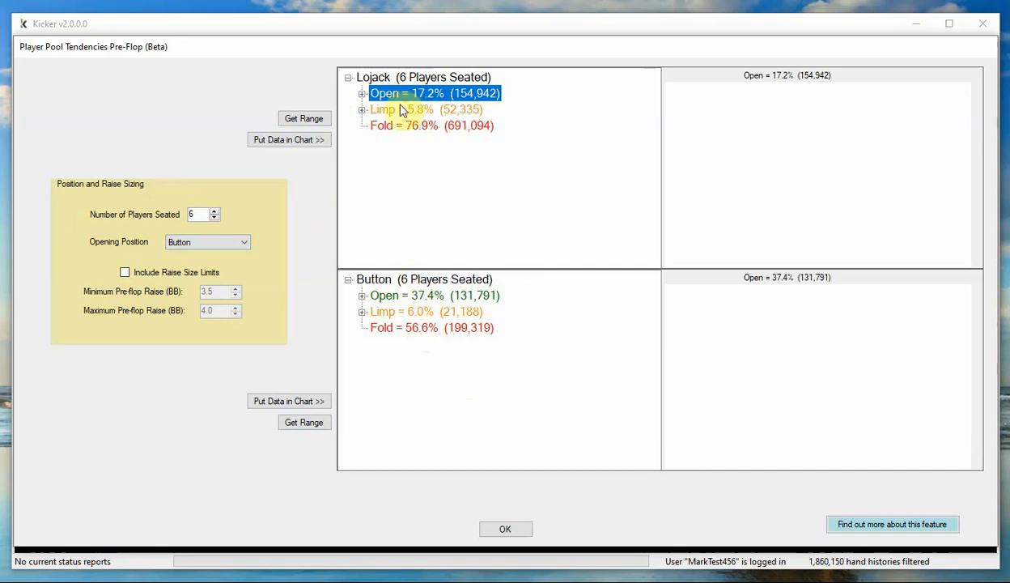
click(315, 120)
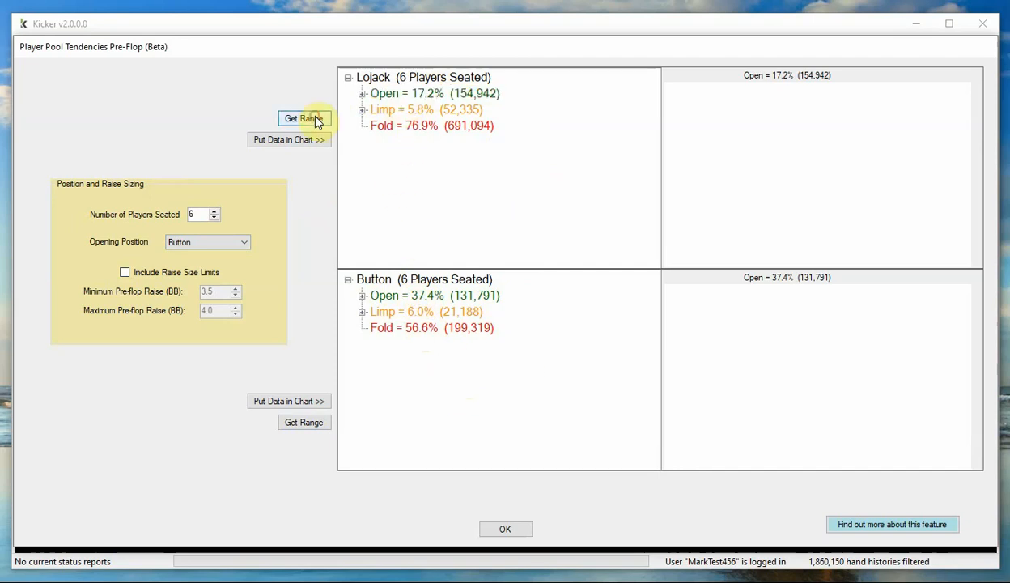
drag(479, 27, 257, 20)
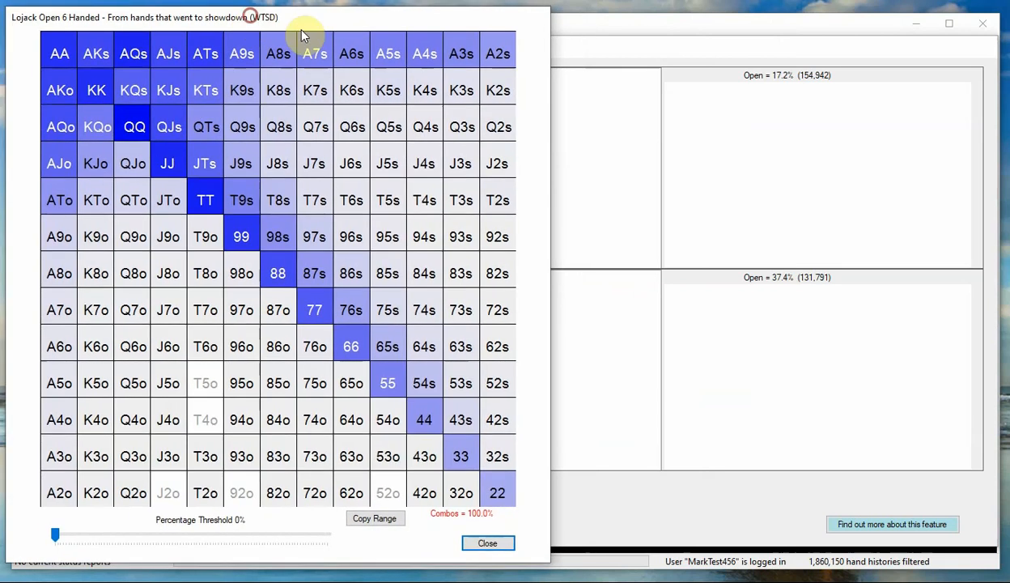
Step: Compare the Button open range side by side with the Lojack open range, and close the Button range
click(587, 53)
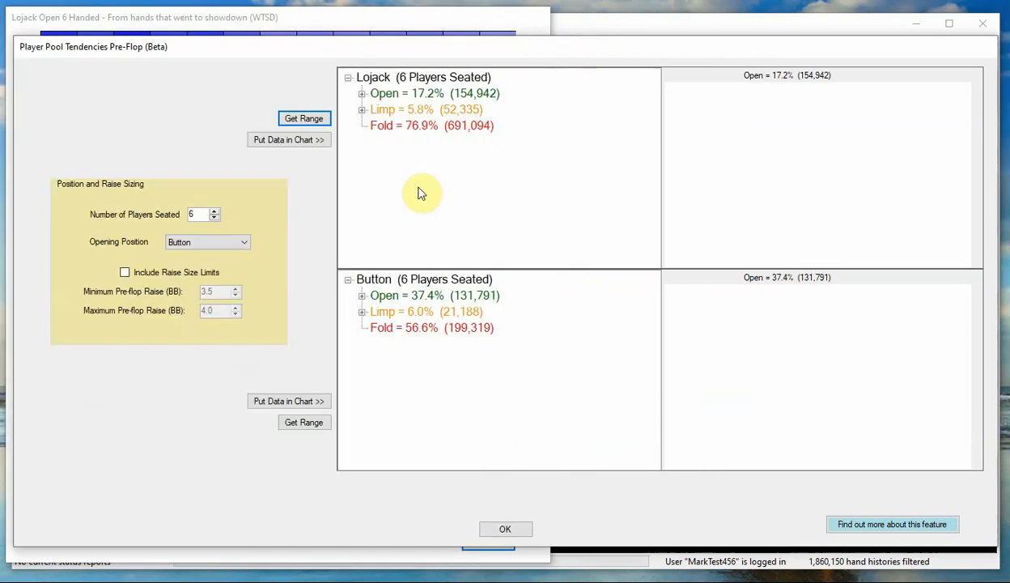
click(420, 298)
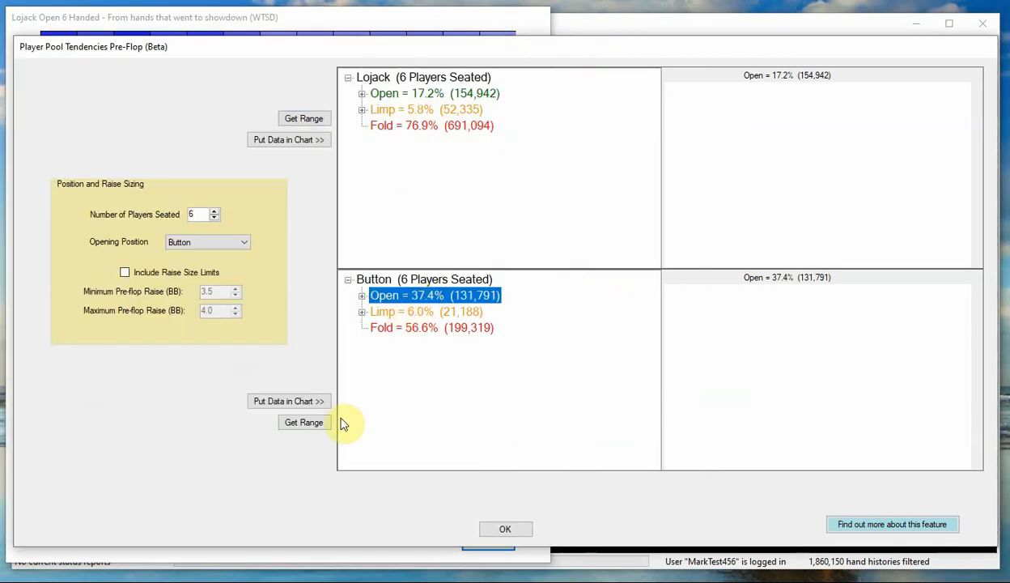
click(314, 422)
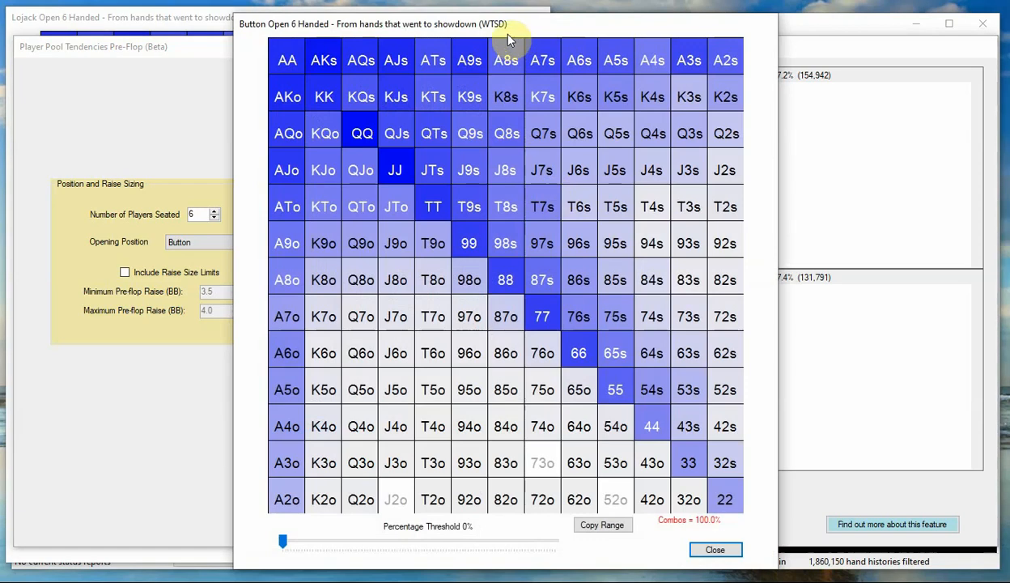
drag(514, 30, 745, 20)
click(55, 16)
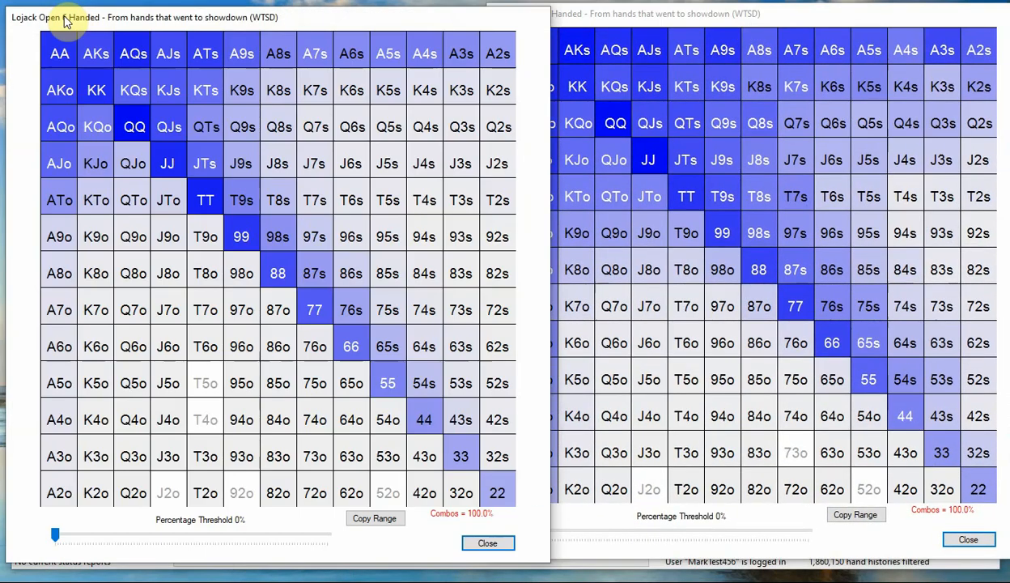
drag(472, 22, 444, 19)
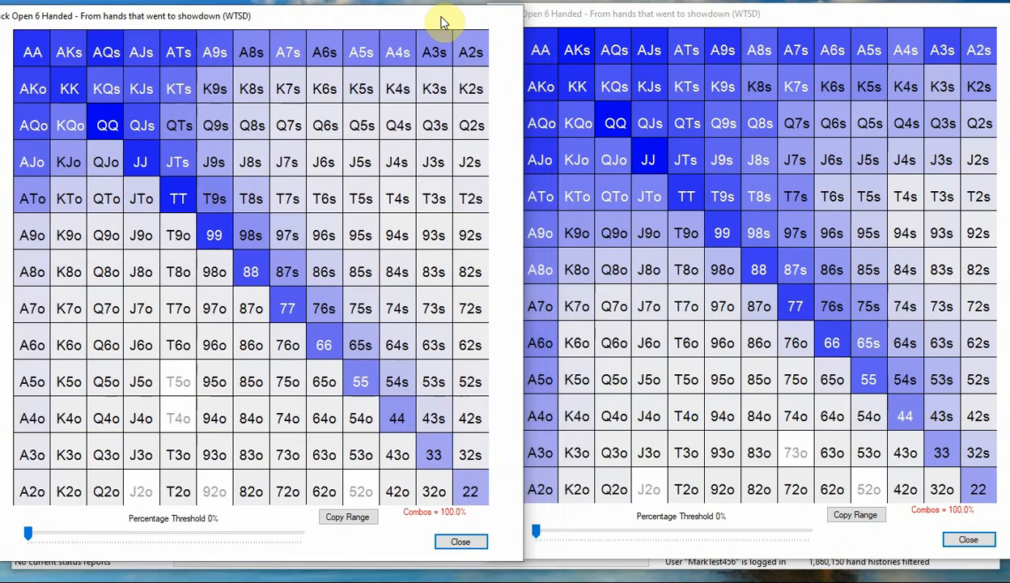
click(565, 30)
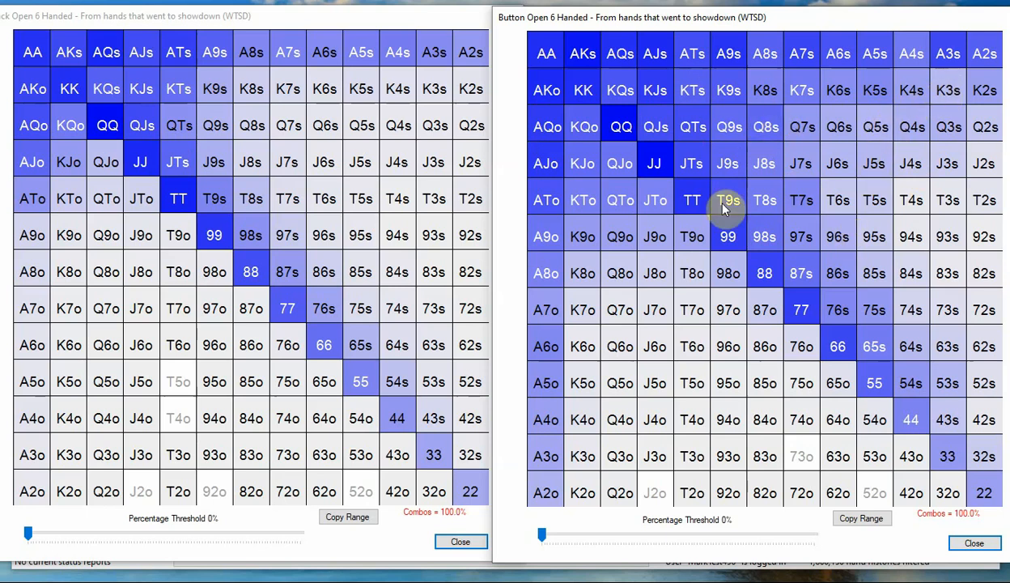
click(969, 546)
Step: Try a 10% percentage threshold on the Lojack open range and return it to 0%
drag(292, 24, 566, 19)
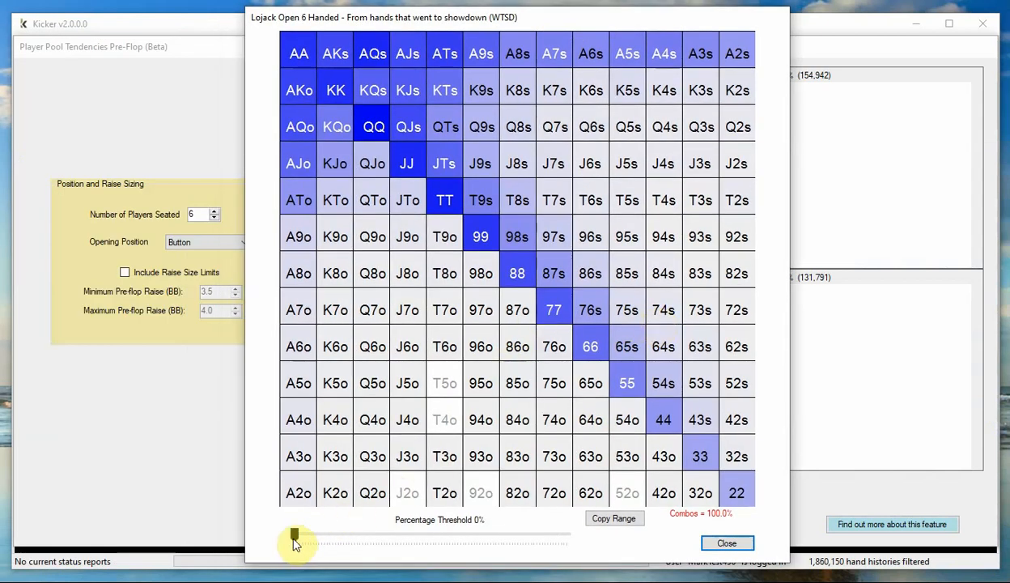
mouse_move(294, 542)
mouse_down()
mouse_move(374, 541)
mouse_move(278, 540)
mouse_up()
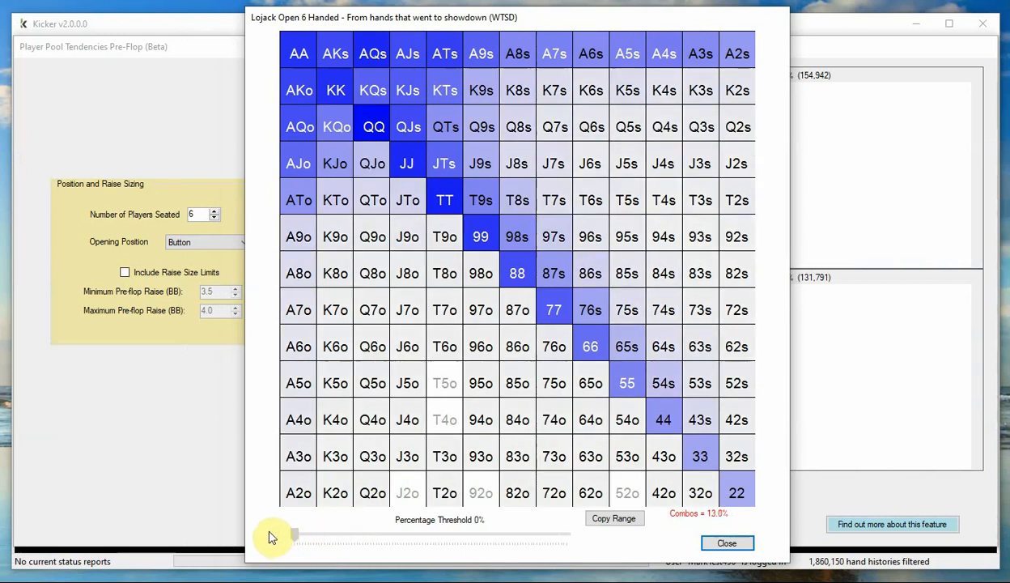
mouse_move(294, 536)
mouse_down()
mouse_move(325, 540)
mouse_move(285, 539)
mouse_up()
drag(294, 539, 322, 537)
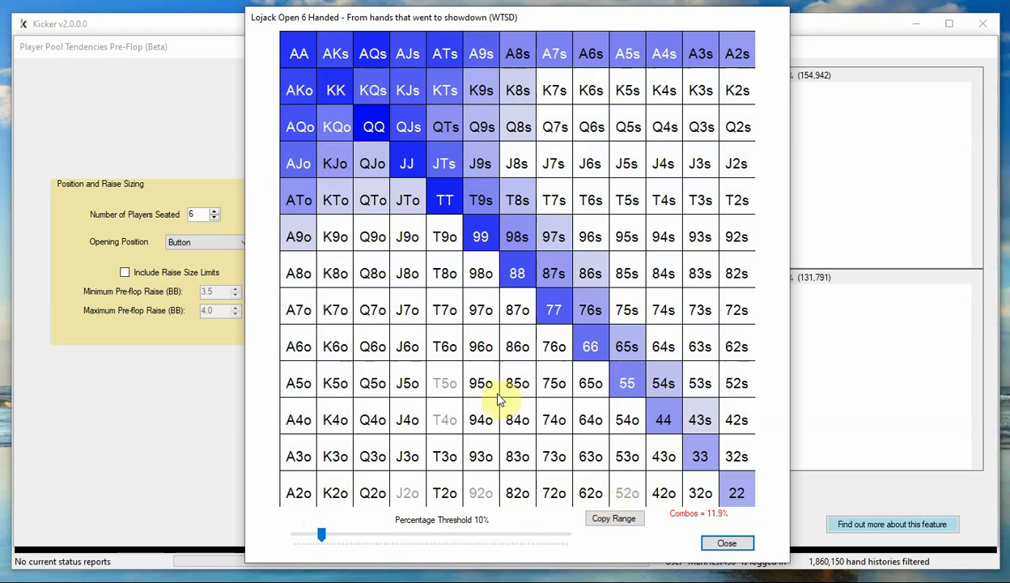
drag(322, 534, 267, 528)
Step: Copy the Lojack open range, leave the player pool tendencies and open the Pre-Flop Range Builder
click(613, 522)
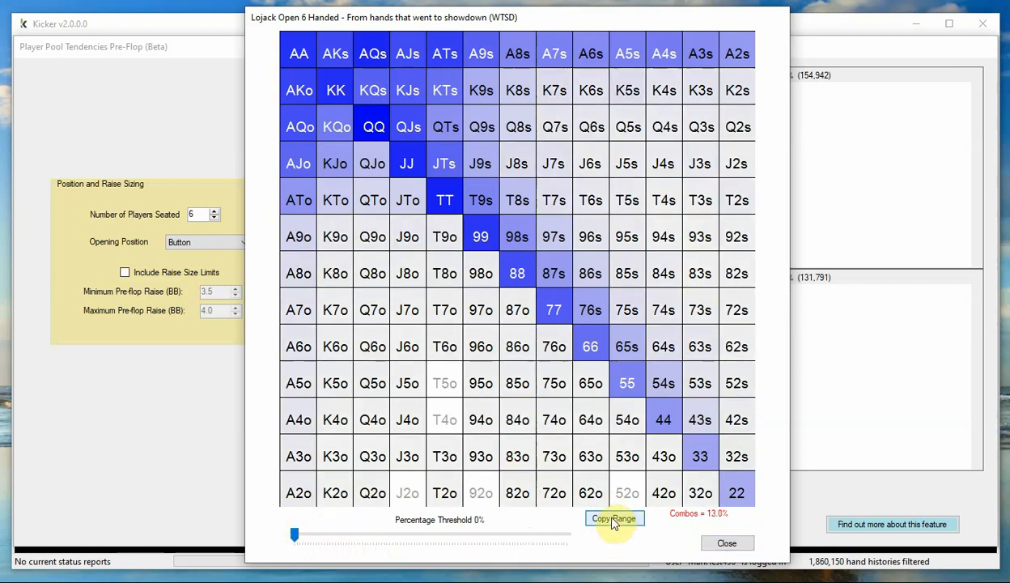
click(728, 544)
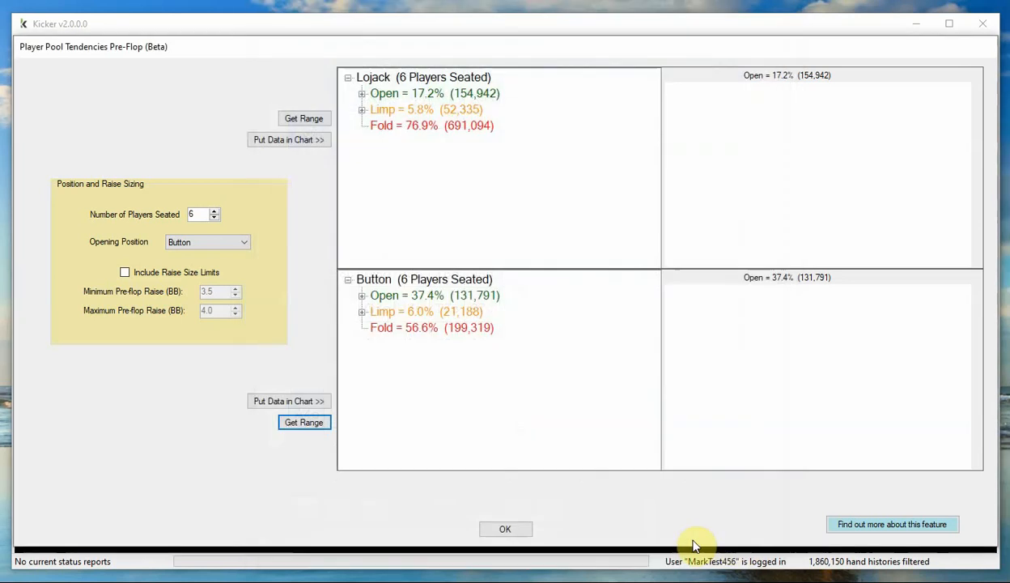
click(512, 529)
click(247, 264)
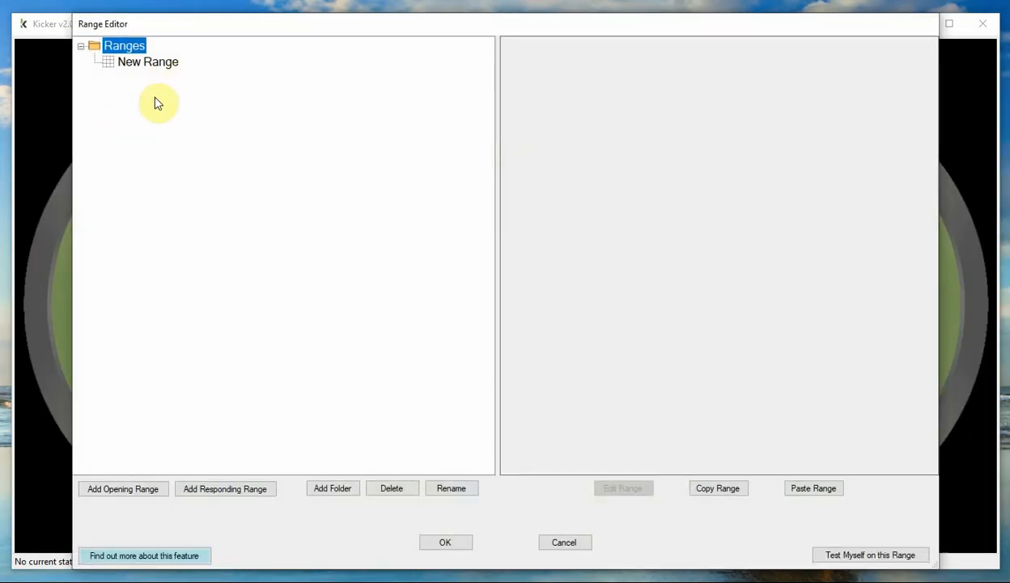
Step: Add an opening range named "Pre flop partial" and paste the copied Lojack open range into it
click(153, 489)
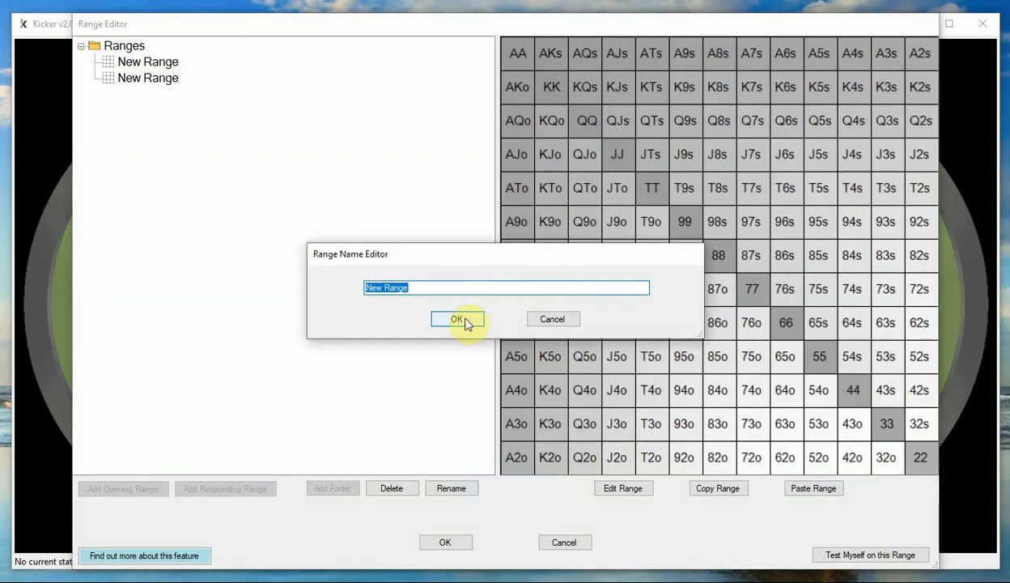
text(Pre flop partial)
click(459, 320)
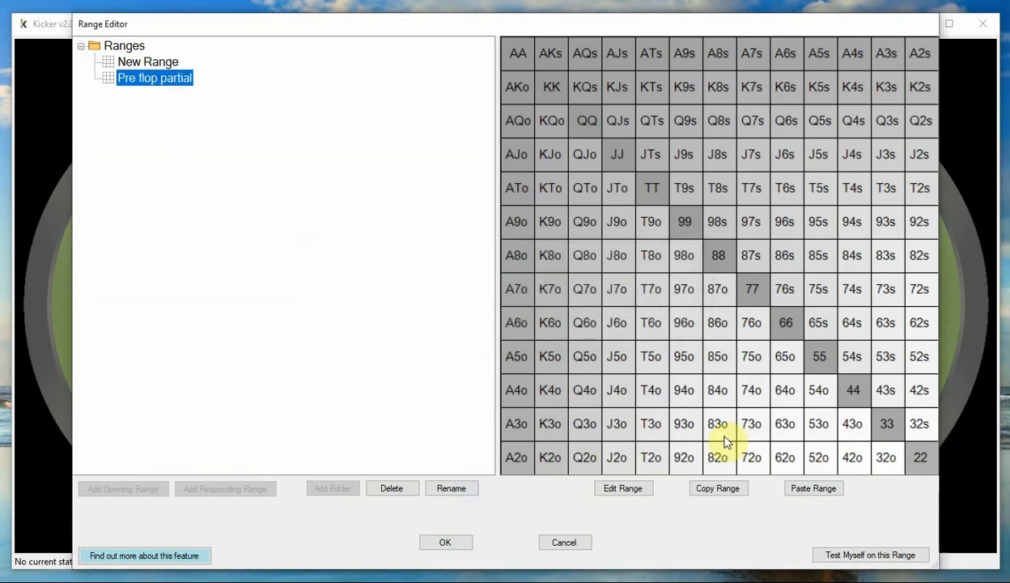
click(808, 489)
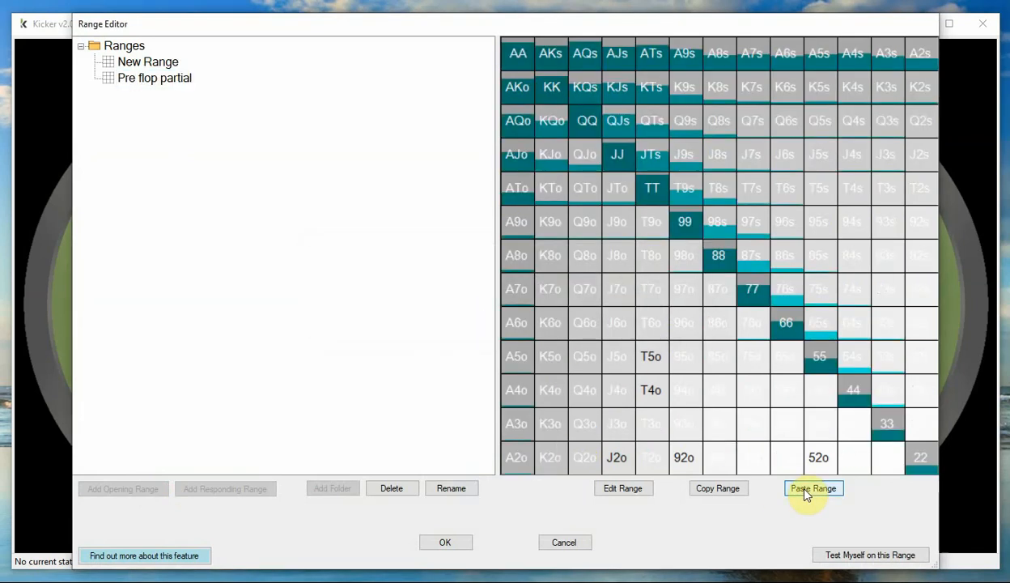
Step: Open the "Pre flop partial" range for editing and widen the pasted range to 17.8% of total starting hands
click(635, 489)
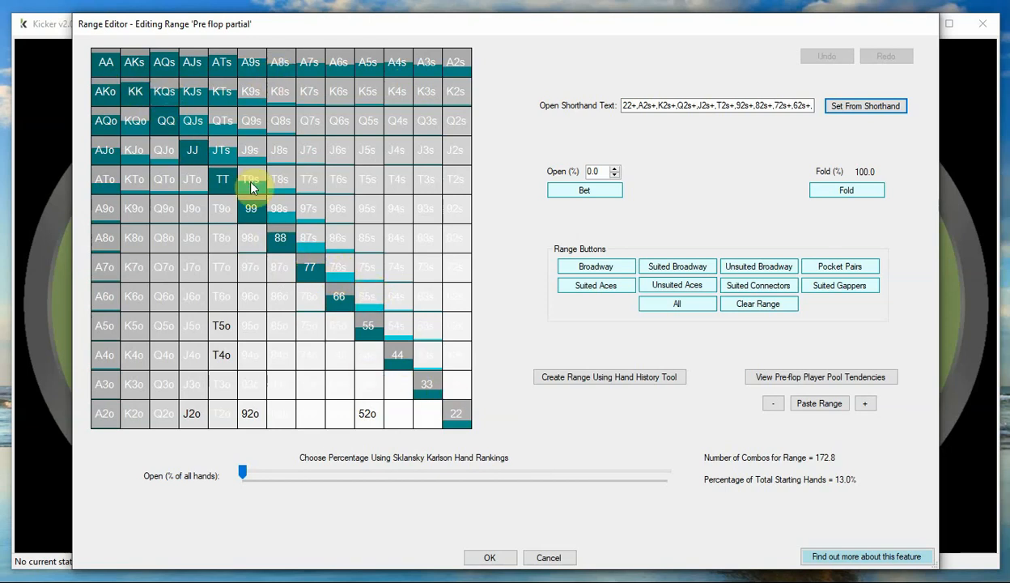
click(863, 404)
click(863, 403)
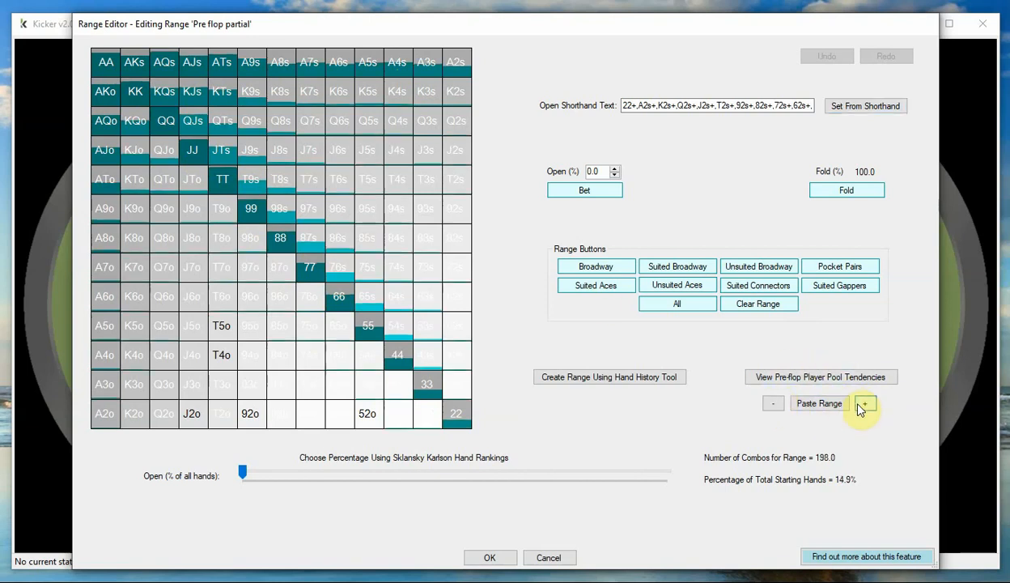
click(863, 404)
click(863, 404)
click(862, 404)
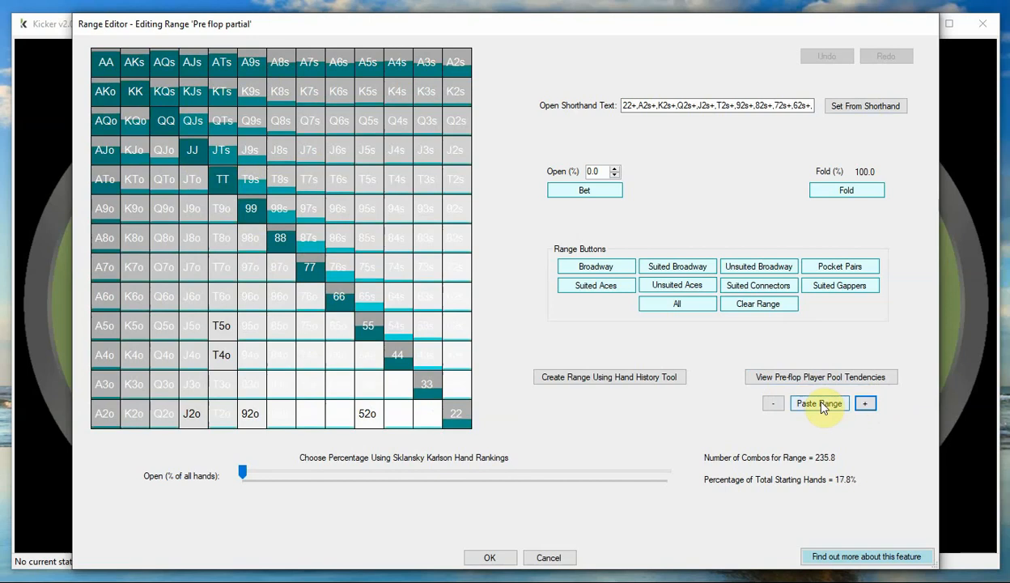
Step: Narrow the pasted range back to 13.0% of total starting hands and leave the range editor without saving
click(775, 404)
click(774, 404)
click(775, 404)
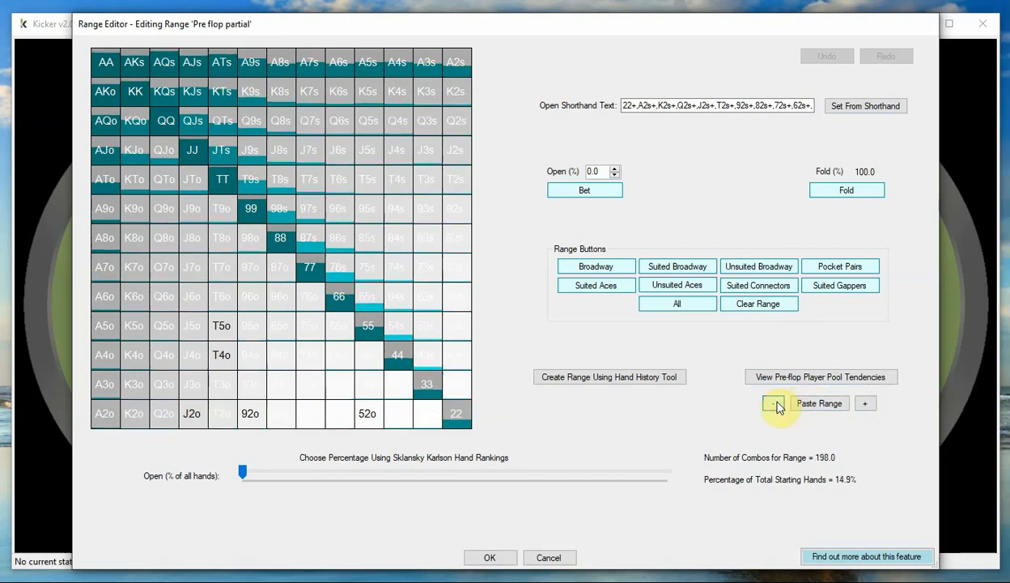
click(774, 404)
click(775, 404)
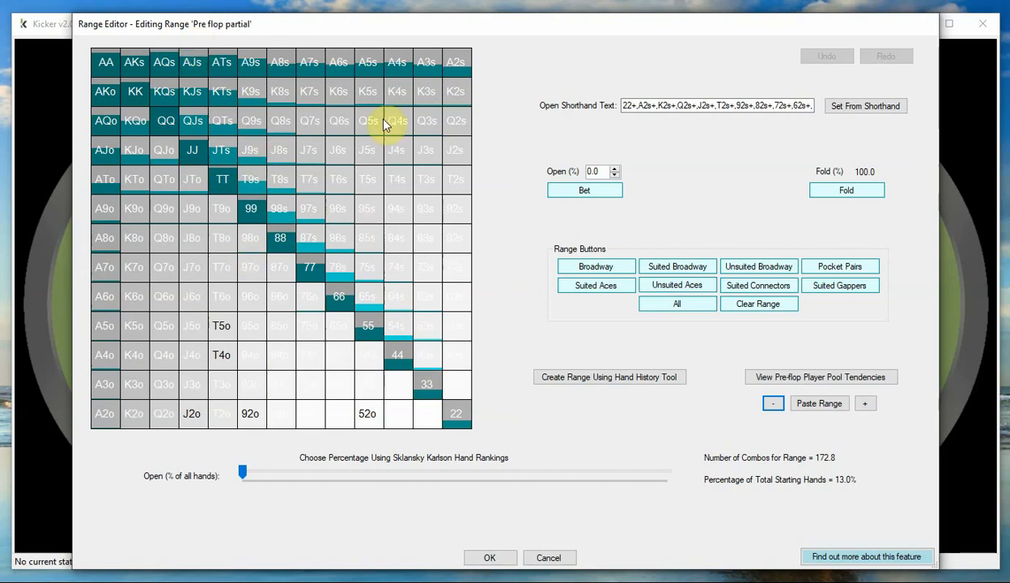
click(557, 557)
click(564, 543)
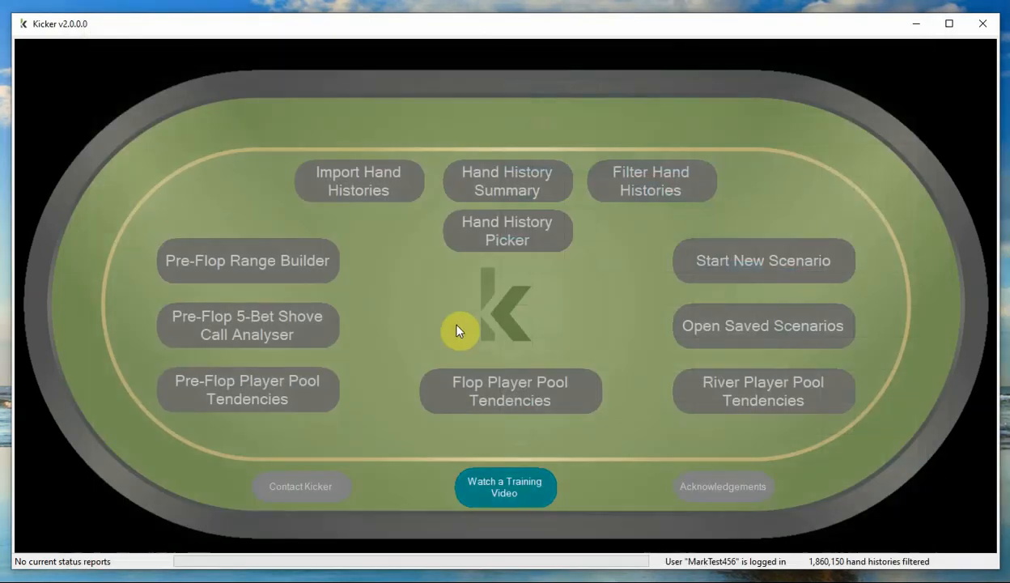